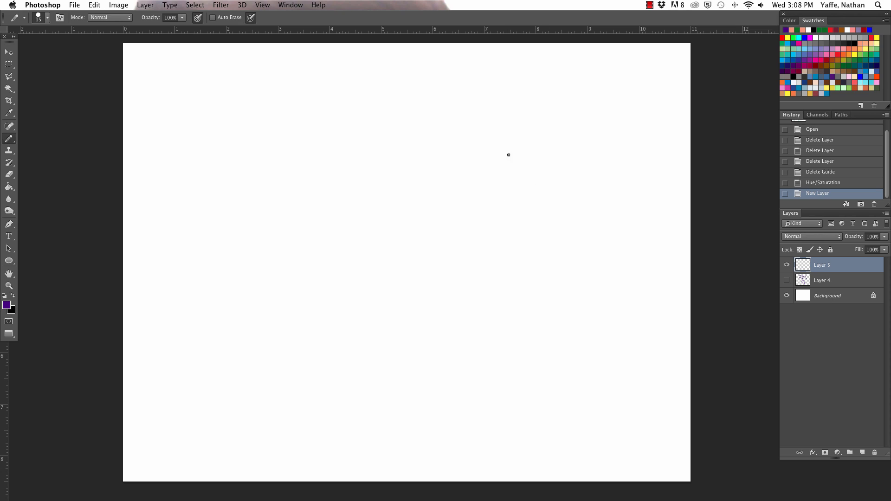
- Sketch a purple head circle in the canvas's upper-right area with curved horizontal and vertical face guidelines
mouse_move(470, 179)
left_mouse_down()
mouse_move(499, 264)
mouse_move(514, 148)
mouse_move(508, 256)
mouse_move(561, 209)
left_mouse_up()
key("super+z")
mouse_move(475, 184)
left_mouse_down()
mouse_move(555, 209)
mouse_move(467, 185)
mouse_move(558, 195)
mouse_move(486, 172)
mouse_move(497, 288)
left_mouse_up()
key("super+z")
mouse_move(508, 240)
left_mouse_down()
mouse_move(561, 198)
mouse_move(551, 221)
left_mouse_up()
left_click_drag(444, 236, 477, 287)
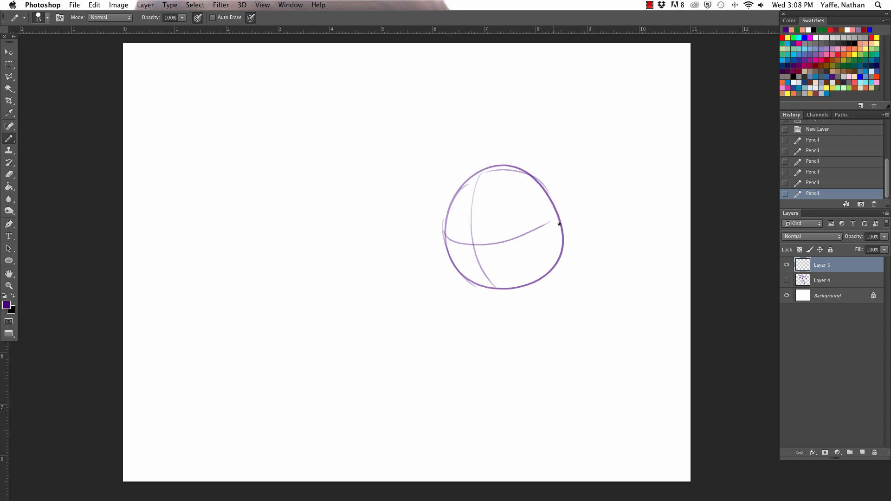
- Reinforce the head circle's outline along its right edge and lower-left edge with additional pencil strokes
left_click_drag(524, 170, 548, 276)
left_click_drag(443, 234, 482, 178)
key("super+z")
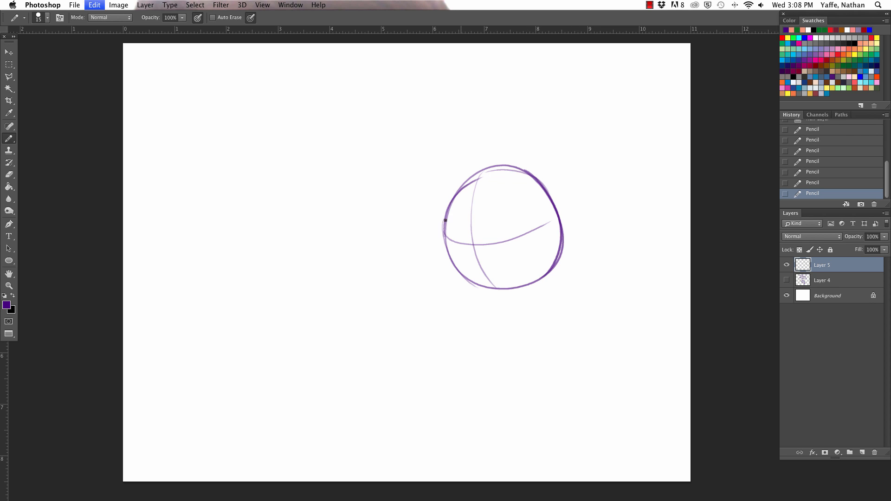
mouse_move(443, 227)
left_mouse_down()
mouse_move(496, 171)
mouse_move(546, 185)
left_mouse_up()
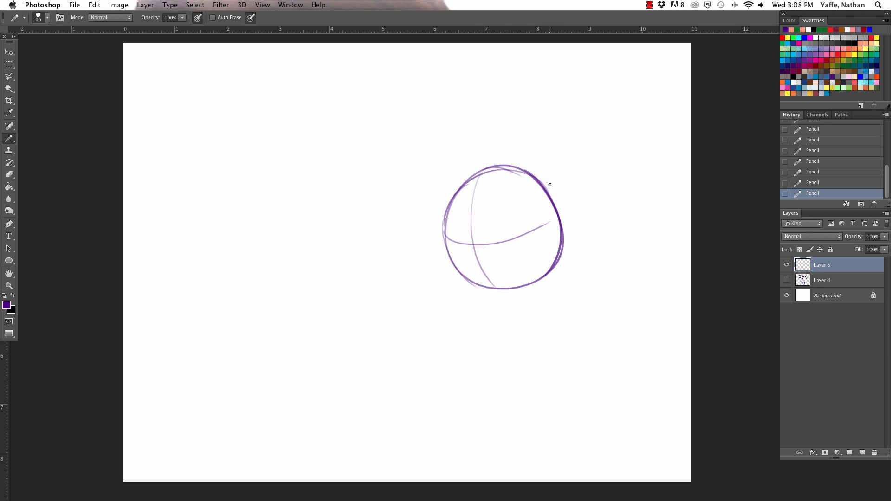
key("super+z")
left_click_drag(441, 219, 477, 288)
key("super+z")
left_click_drag(444, 234, 482, 289)
- Sketch the left cheek line from the circle's left edge down to a chin point below the circle
key("z")
left_click(516, 292)
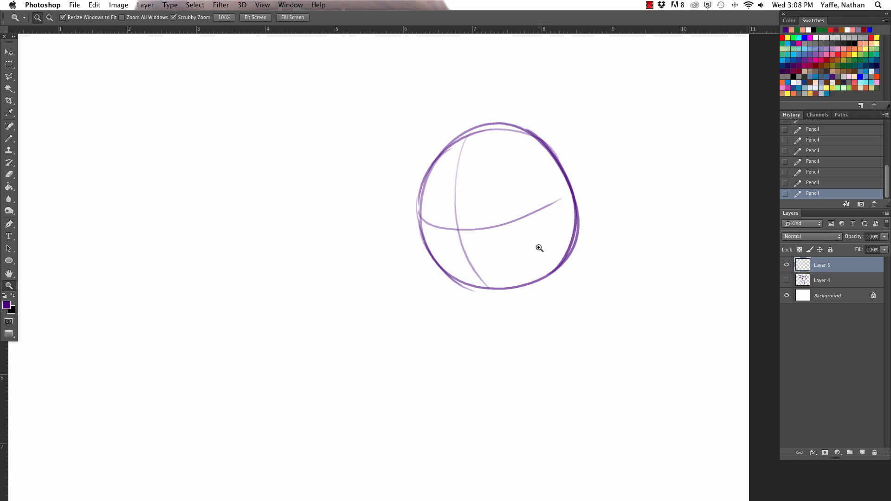
key("b")
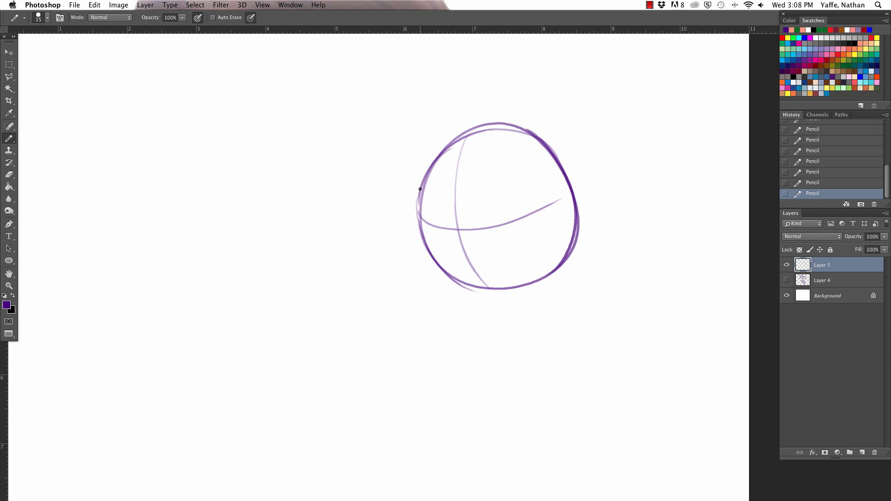
left_click_drag(420, 189, 426, 241)
key("super+z")
mouse_move(433, 160)
left_mouse_down()
mouse_move(424, 199)
mouse_move(434, 250)
left_mouse_up()
key("super+z")
left_click_drag(421, 216, 461, 294)
key("super+z")
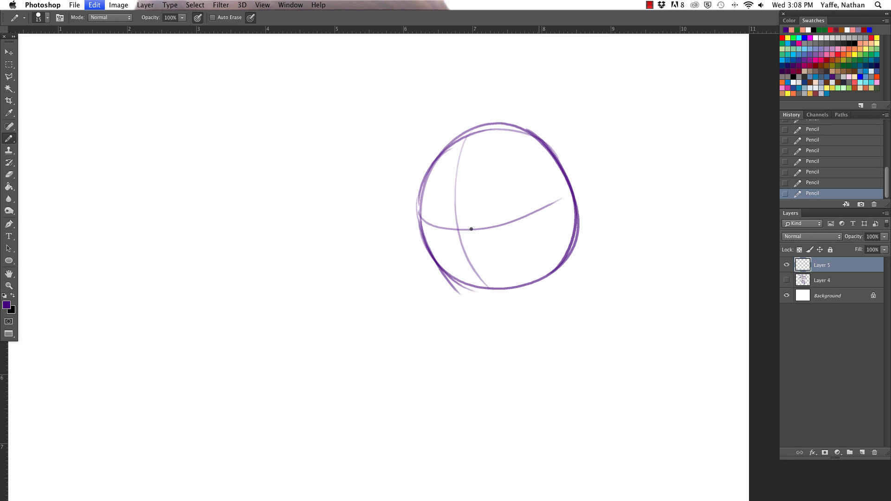
left_click_drag(419, 204, 434, 257)
left_click_drag(420, 221, 459, 300)
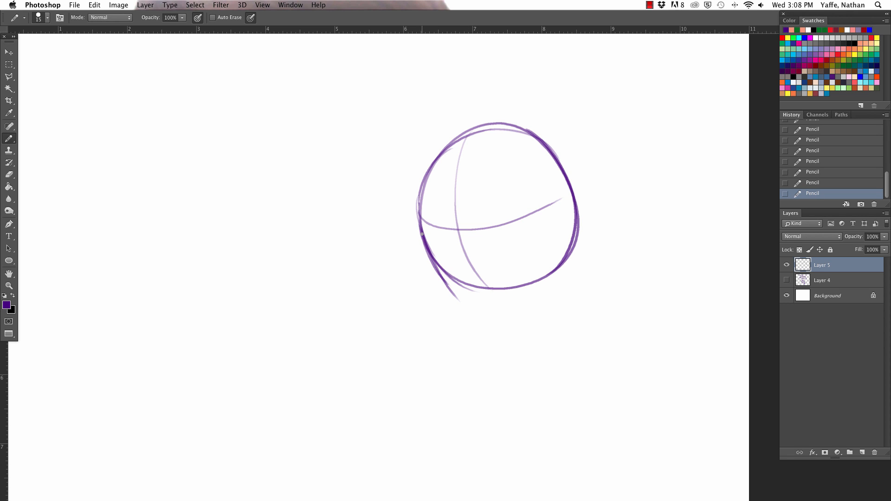
left_click_drag(424, 246, 475, 321)
- Draw the chin and right jaw line up to the circle, then darken the whole jaw contour
mouse_move(438, 276)
left_mouse_down()
mouse_move(478, 318)
mouse_move(512, 314)
mouse_move(500, 314)
mouse_move(538, 285)
left_mouse_up()
key("super+z")
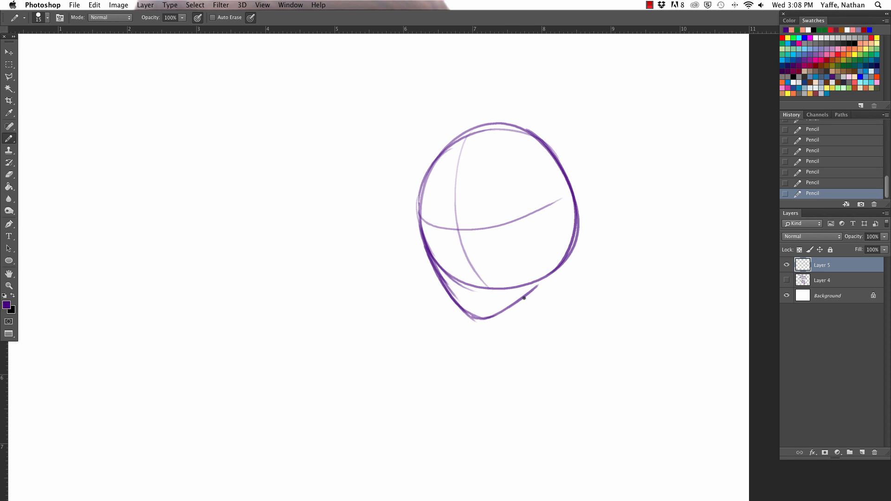
mouse_move(503, 311)
left_mouse_down()
mouse_move(558, 260)
mouse_move(549, 267)
left_mouse_up()
left_click_drag(420, 225, 452, 299)
mouse_move(423, 243)
left_mouse_down()
mouse_move(483, 317)
mouse_move(538, 286)
mouse_move(555, 264)
left_mouse_up()
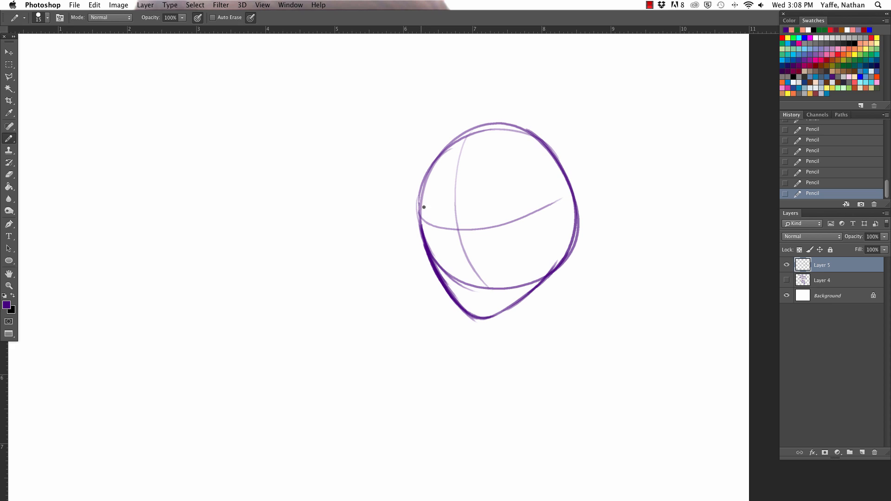
- Enlarge the pencil to size 20 and try retracing the head outline with heavier strokes
key("bracketright")
left_click_drag(413, 184, 423, 284)
key("super+z")
left_click_drag(419, 222, 584, 224)
key("super+z")
mouse_move(424, 221)
left_mouse_down()
mouse_move(542, 216)
mouse_move(583, 235)
left_mouse_up()
key("super+z")
key("bracketleft")
mouse_move(425, 174)
left_mouse_down()
mouse_move(563, 205)
mouse_move(416, 198)
left_mouse_up()
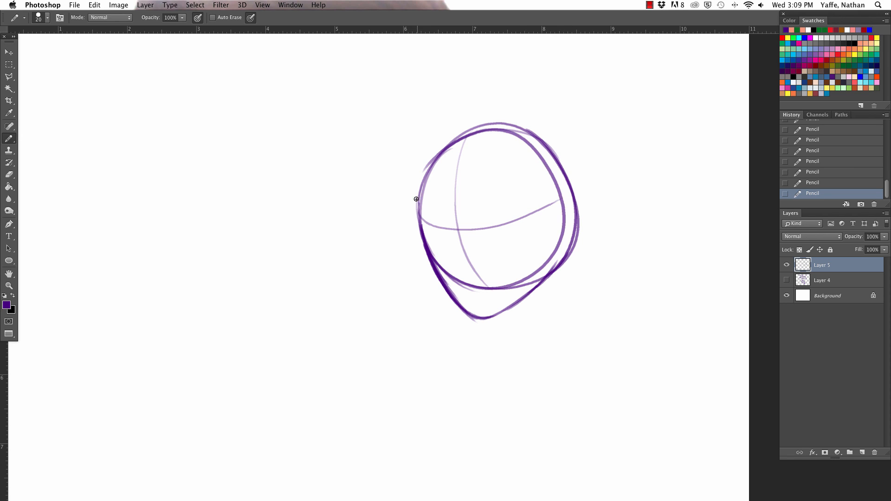
key("super+z")
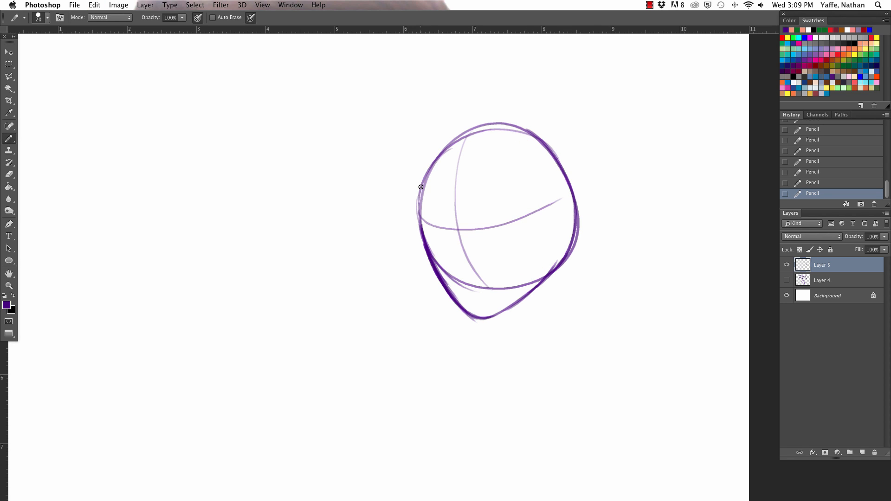
- Erase the circle's old top arc, redraw the crown slightly lower, and strengthen the chin and right jaw
mouse_move(423, 184)
left_mouse_down()
mouse_move(541, 138)
mouse_move(438, 161)
mouse_move(451, 137)
mouse_move(503, 121)
left_mouse_up()
key("super+z")
key("e")
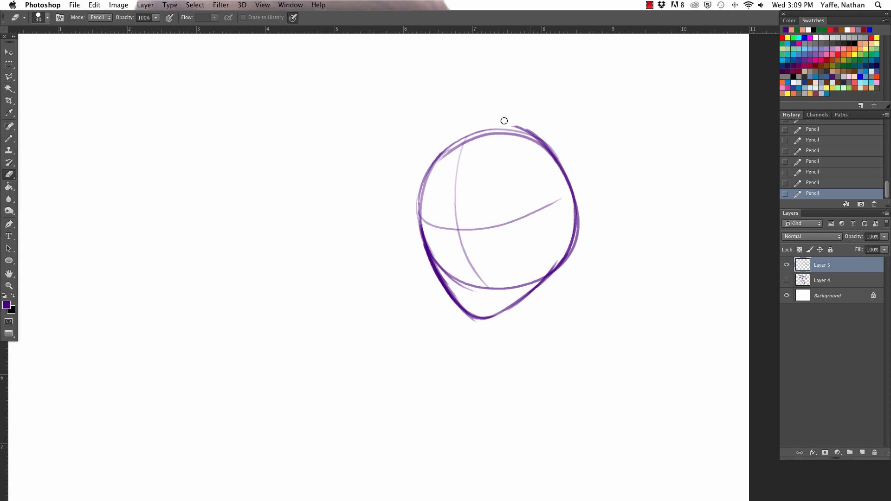
key("b")
mouse_move(434, 162)
left_mouse_down()
mouse_move(532, 125)
mouse_move(550, 150)
left_mouse_up()
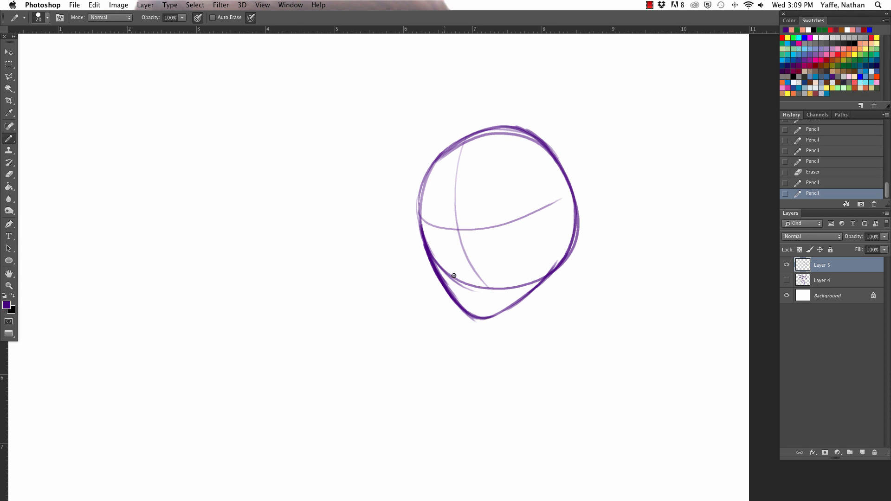
left_click_drag(482, 319, 483, 319)
left_click_drag(522, 297, 559, 249)
- Clean up the left jaw's outer edge with the Eraser and redraw the jaw and left forehead contour
key("e")
left_click_drag(422, 246, 460, 312)
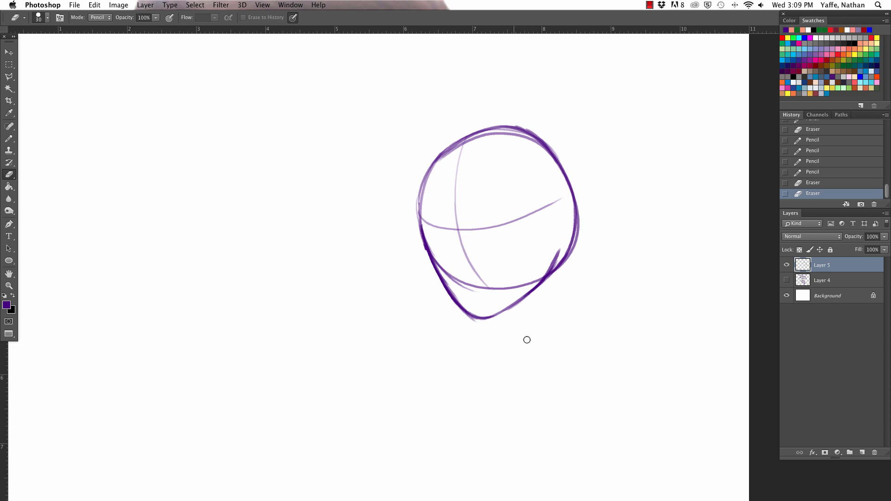
key("b")
left_click_drag(426, 246, 470, 317)
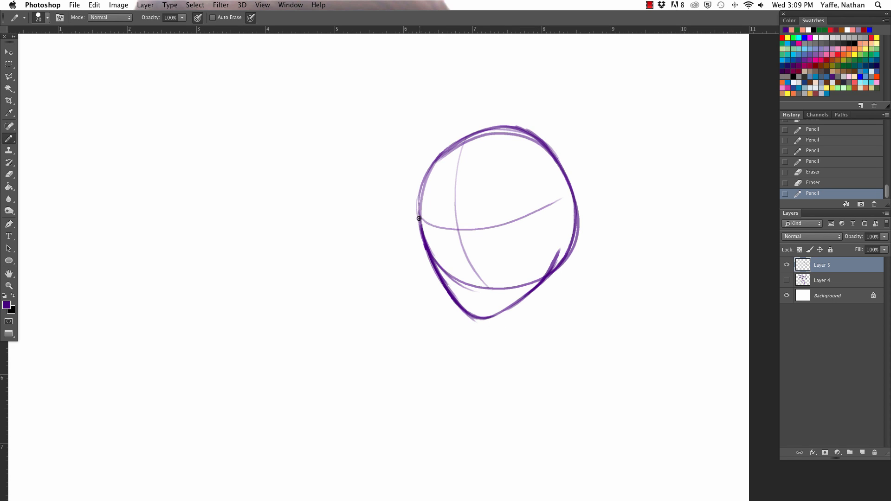
left_click_drag(419, 219, 454, 144)
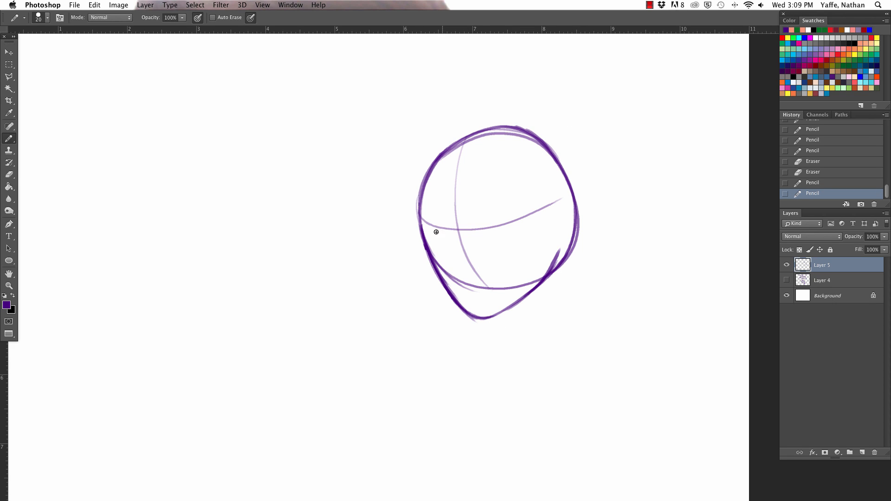
- Erase the face guidelines and the circle's lower arc inside the head, including the stray strokes near the right jaw
key("e")
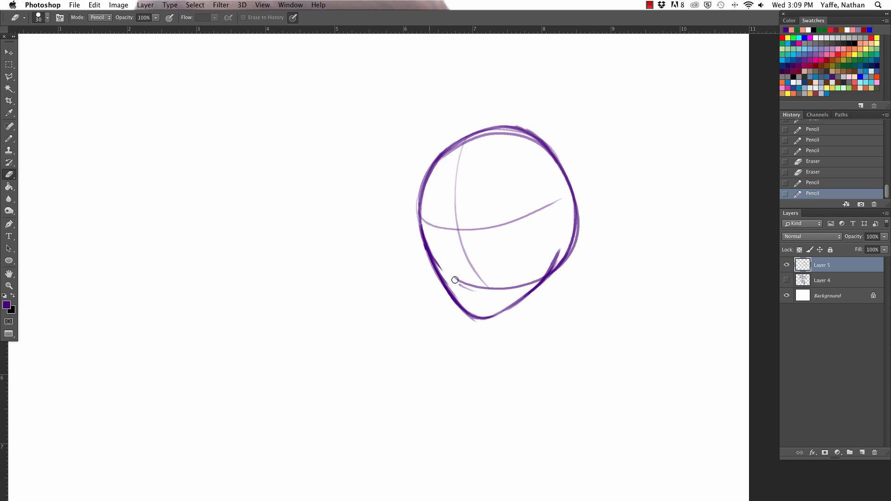
mouse_move(455, 280)
left_mouse_down()
mouse_move(446, 268)
mouse_move(491, 291)
mouse_move(521, 284)
mouse_move(544, 265)
left_mouse_up()
mouse_move(473, 278)
left_mouse_down()
mouse_move(441, 218)
mouse_move(424, 212)
mouse_move(479, 281)
mouse_move(447, 229)
mouse_move(454, 184)
mouse_move(460, 223)
mouse_move(474, 230)
mouse_move(552, 196)
mouse_move(537, 211)
mouse_move(548, 232)
left_mouse_up()
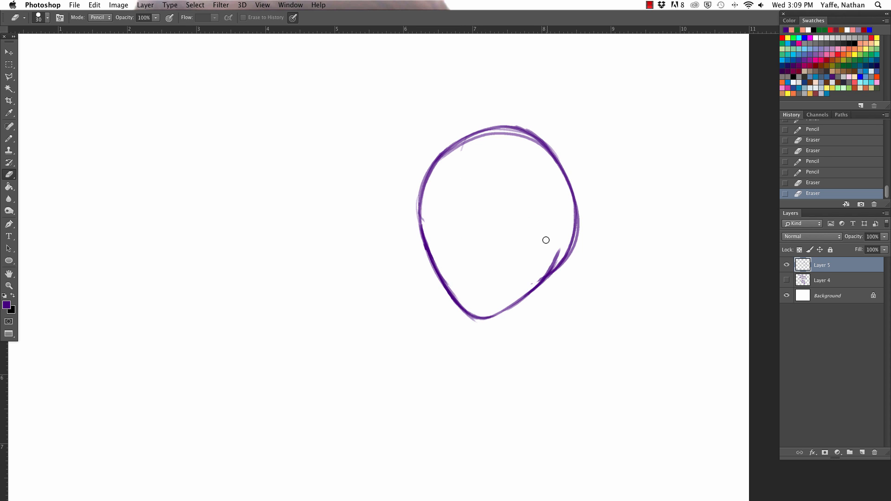
left_click_drag(549, 265, 549, 262)
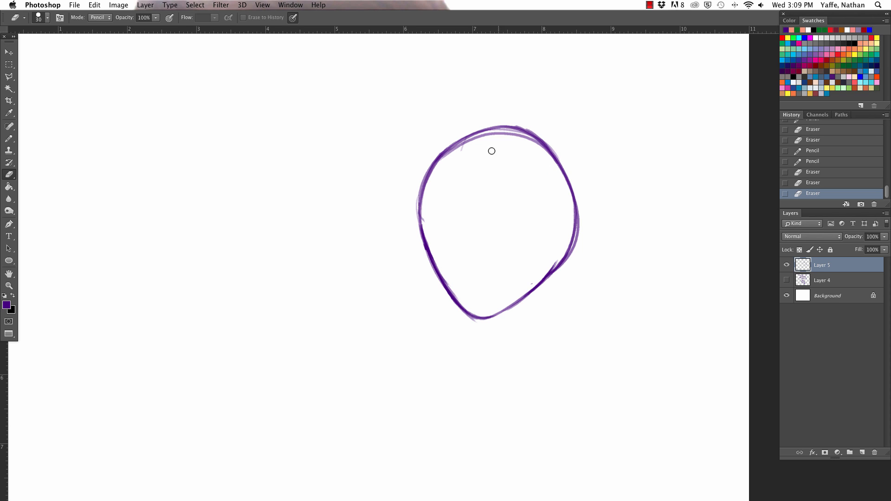
- Strengthen the face outline's left side from the forehead down to the chin
key("b")
left_click_drag(421, 189, 463, 318)
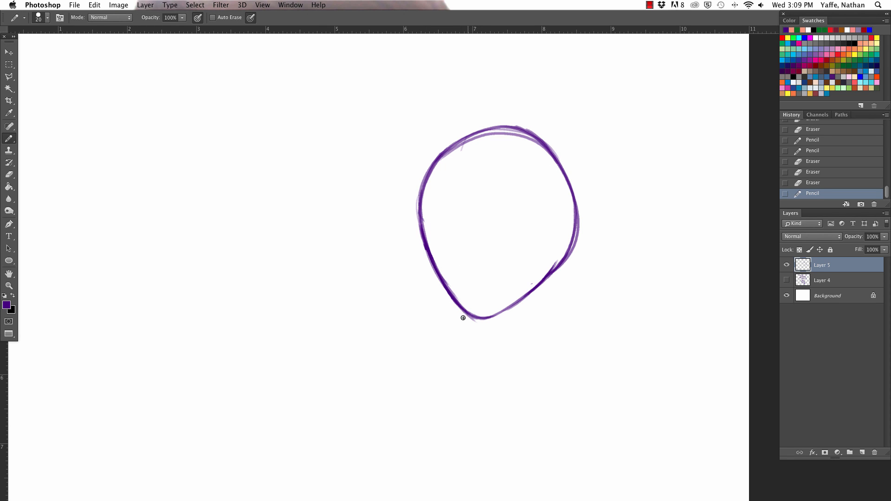
key("e")
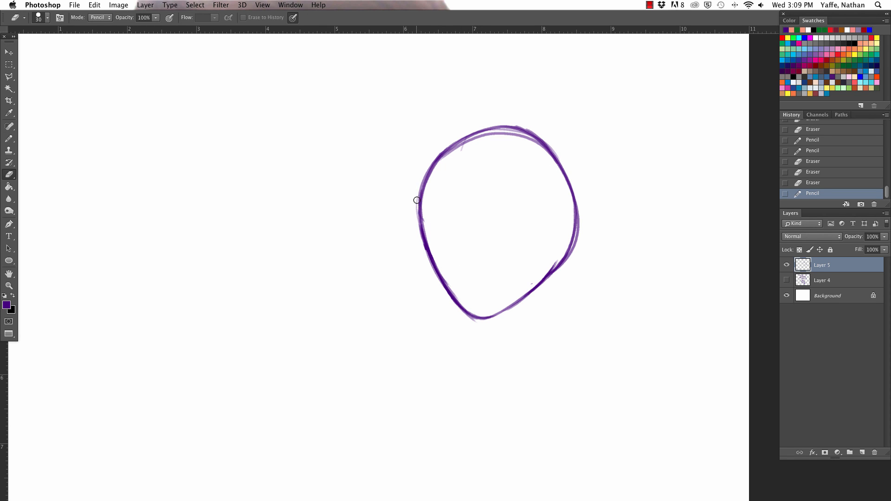
left_click_drag(417, 200, 420, 258)
key("super+z")
- Draw the nose as a small curved stroke with a nostril dot beside it
key("b")
left_click_drag(459, 249, 461, 263)
key("super+z")
left_click(467, 258)
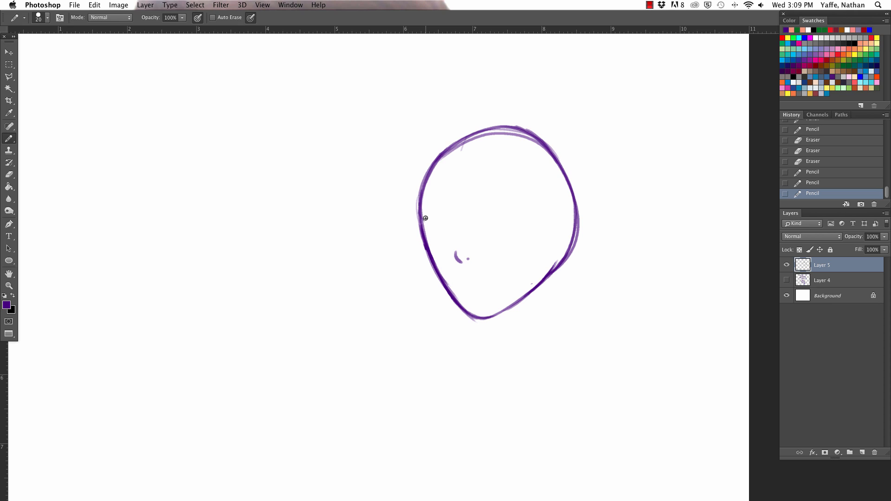
- Draw an arched upper crease and a lid curve beneath it for each eye
left_click_drag(421, 224, 520, 202)
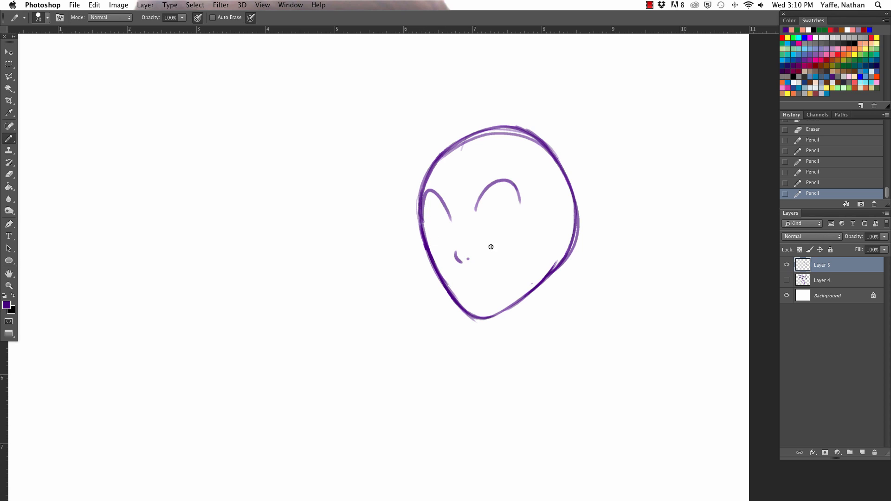
mouse_move(419, 217)
left_mouse_down()
mouse_move(451, 222)
mouse_move(519, 205)
left_mouse_up()
key("super+z")
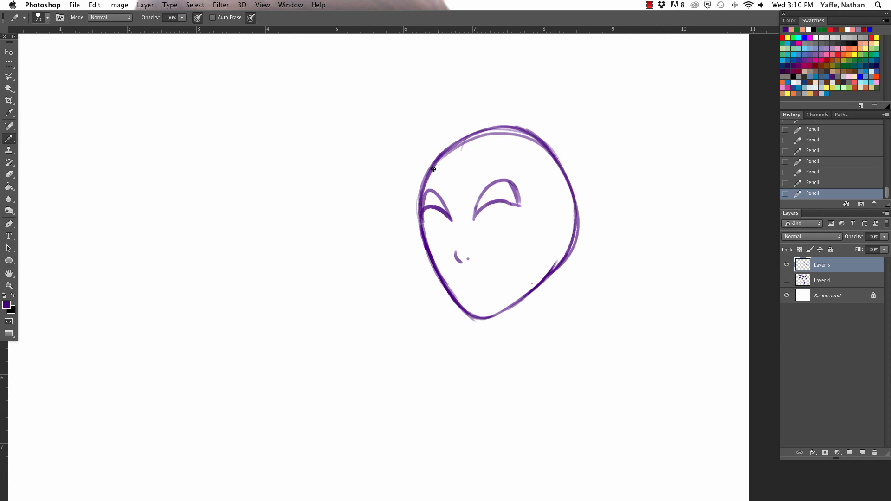
- Erase the side ends of the upper eye arches to separate them from the lid curves
key("e")
left_click_drag(427, 197, 424, 202)
mouse_move(507, 189)
left_mouse_down()
mouse_move(470, 212)
mouse_move(434, 197)
mouse_move(452, 220)
left_mouse_up()
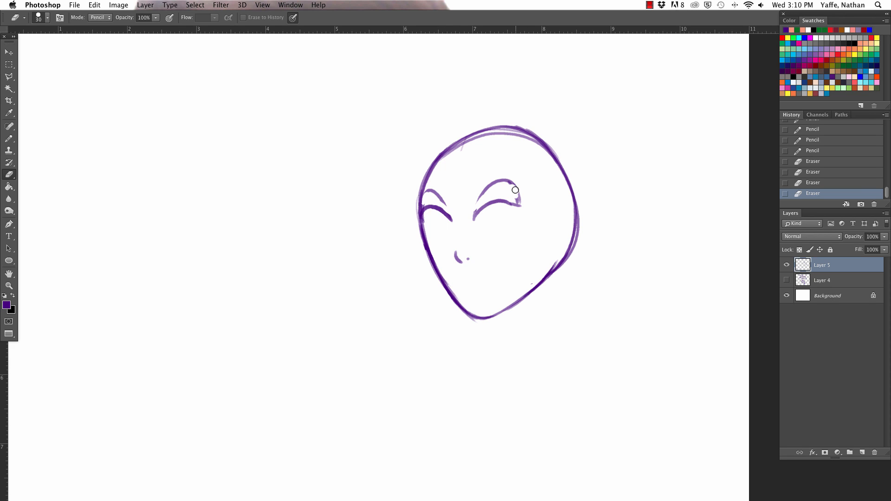
left_click_drag(513, 191, 521, 197)
- Thicken the lid curves of both eyes into heavy dark upper lash lines
key("b")
left_click_drag(419, 217, 451, 222)
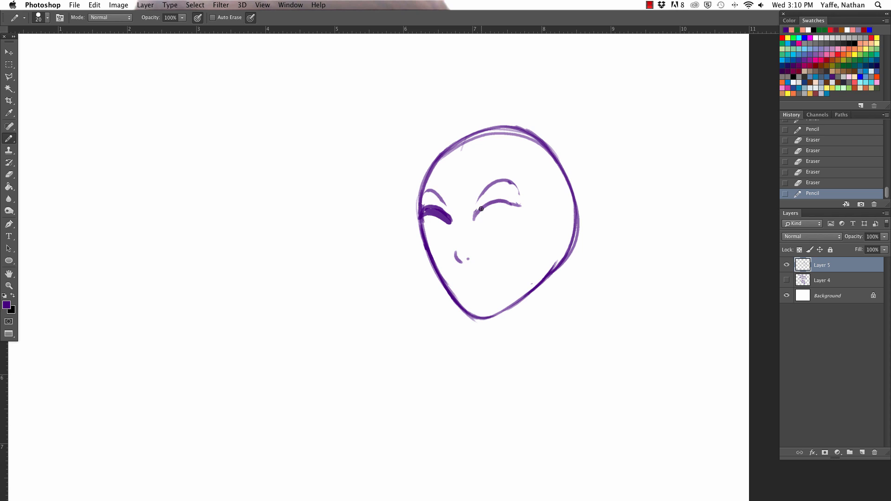
left_click_drag(513, 208, 453, 216)
- Erase part of the left face contour below the eye and redraw it with an inward dip and cheekbone
key("e")
mouse_move(426, 248)
left_mouse_down()
mouse_move(423, 225)
mouse_move(443, 280)
left_mouse_up()
key("b")
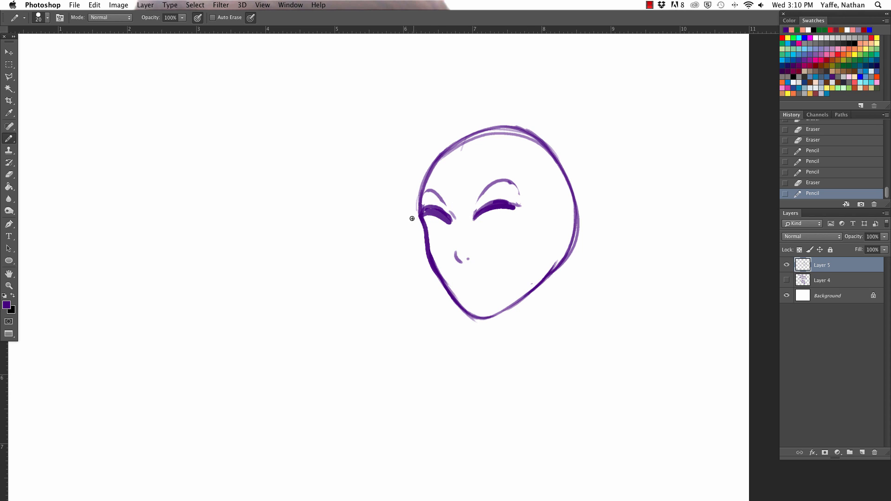
- Add flicked eyelashes at the outer corners of both eyes and refine the dark lash lines
left_click_drag(409, 221, 428, 213)
mouse_move(511, 205)
left_mouse_down()
mouse_move(528, 200)
mouse_move(511, 210)
left_mouse_up()
mouse_move(423, 217)
left_mouse_down()
mouse_move(453, 223)
mouse_move(492, 201)
mouse_move(518, 208)
left_mouse_up()
key("e")
key("b")
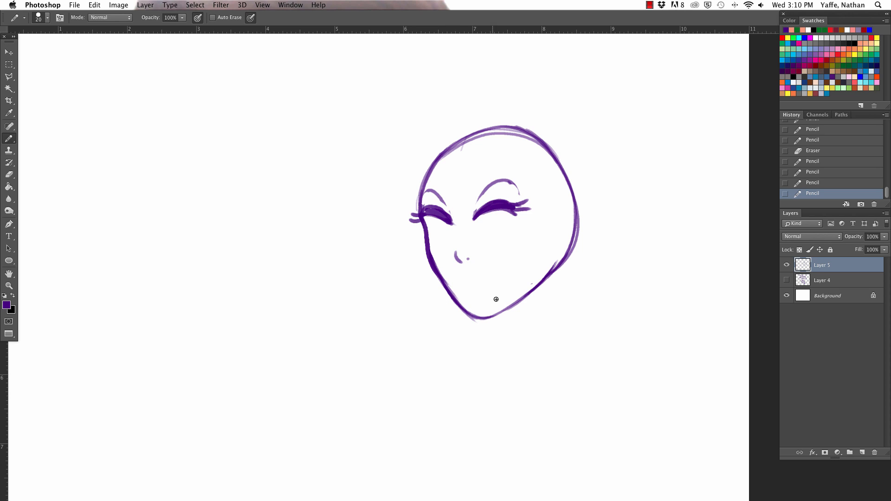
- Draw the curved lower edges of both eyes and clean up their interiors with the Eraser
mouse_move(428, 226)
left_mouse_down()
mouse_move(452, 239)
mouse_move(515, 216)
left_mouse_up()
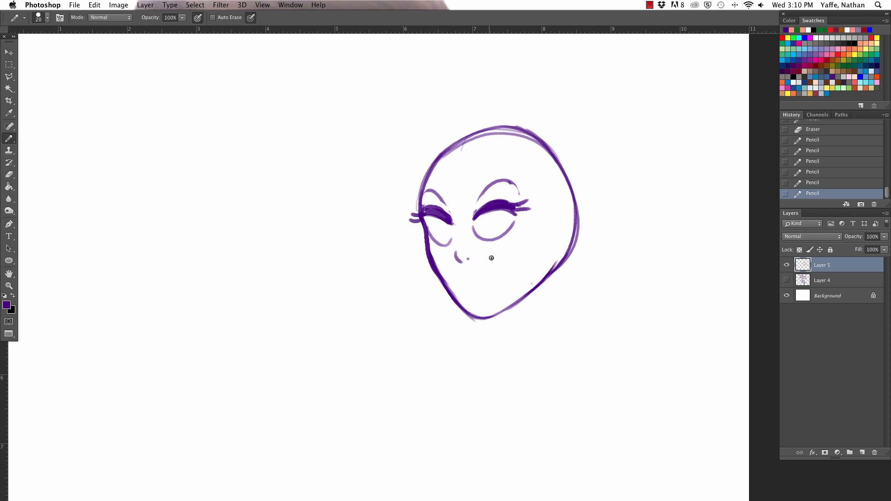
key("e")
left_click_drag(475, 227, 512, 224)
key("b")
key("e")
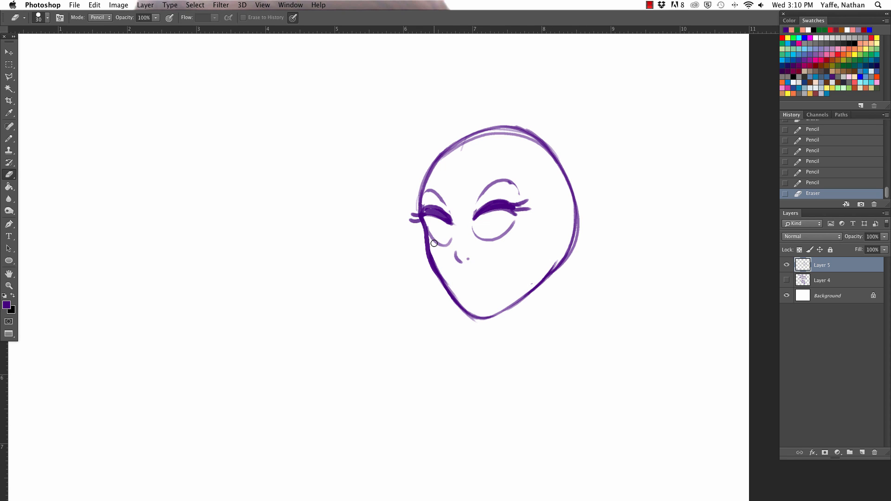
left_click_drag(428, 225, 448, 245)
- Draw the irises with curved highlights and filled dark pupils in both eyes
key("b")
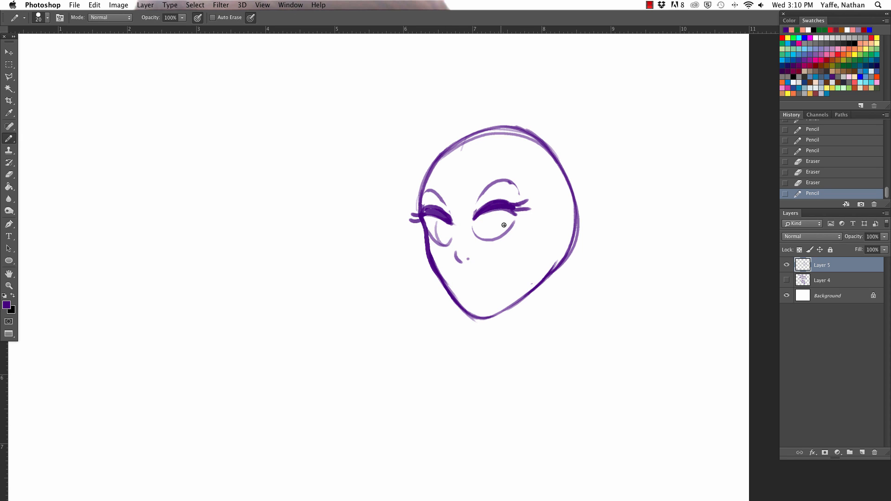
mouse_move(491, 219)
left_mouse_down()
mouse_move(511, 217)
mouse_move(495, 240)
mouse_move(449, 243)
mouse_move(499, 213)
left_mouse_up()
key("super+z")
key("e")
key("b")
left_click_drag(437, 221, 448, 238)
key("e")
key("b")
left_click_drag(507, 223, 504, 231)
key("super+z")
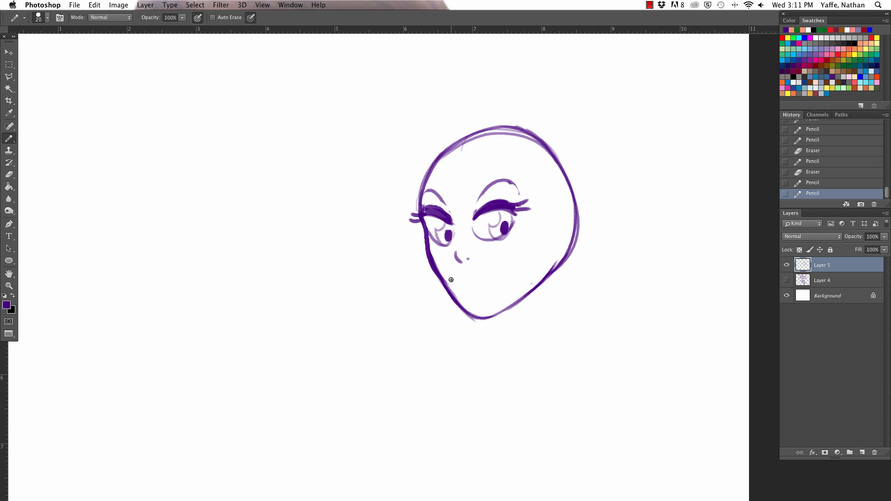
- Draw an open smiling mouth with a curved upper lip line below the nose and tidy it with the Eraser
mouse_move(450, 280)
left_mouse_down()
mouse_move(513, 260)
mouse_move(457, 280)
mouse_move(465, 294)
mouse_move(491, 293)
mouse_move(510, 266)
mouse_move(508, 277)
left_mouse_up()
key("super+z")
key("super+z")
key("e")
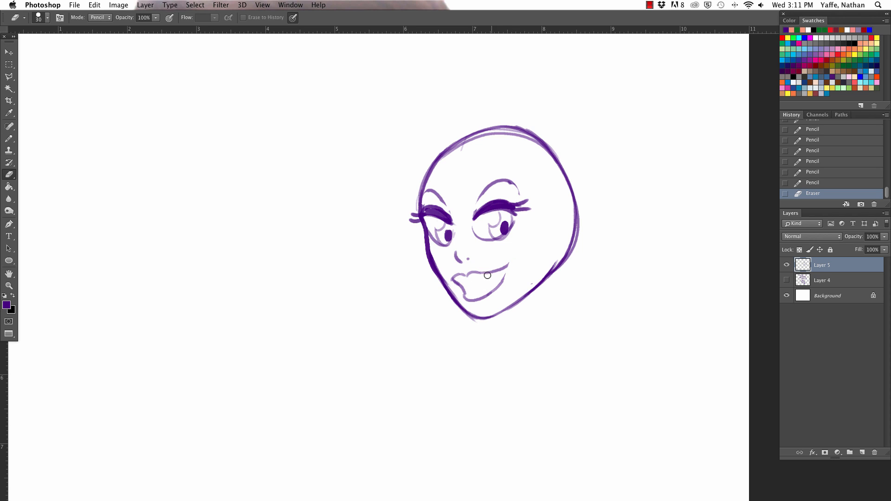
- Outline the smiling mouth with a closed Polygonal Lasso selection that stays inside the jawline
key("l")
left_click(486, 265)
left_click(446, 268)
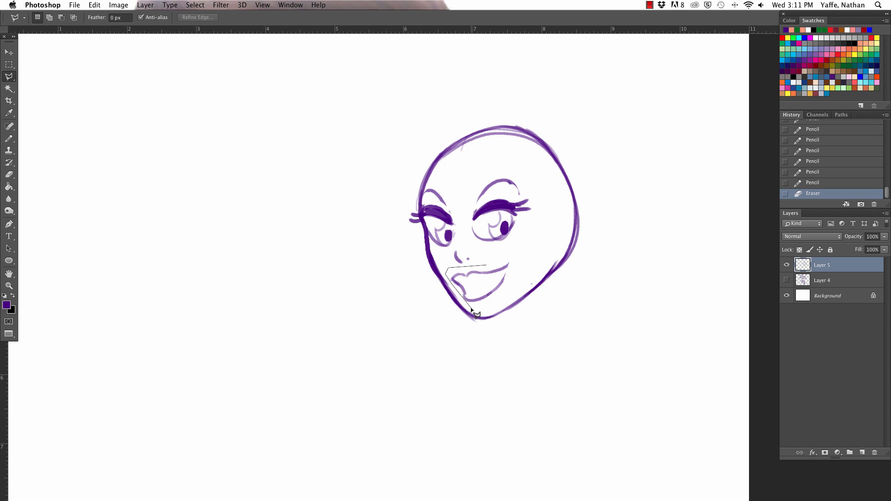
left_click(473, 308)
left_click(503, 300)
left_click(520, 279)
left_click(513, 249)
left_click(486, 265)
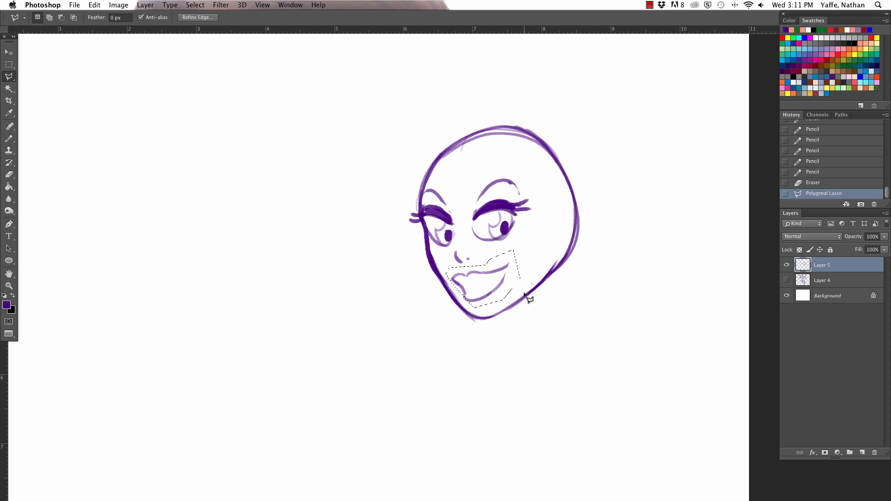
- Shrink the selected mouth with Free Transform and shift it slightly, then deselect and erase the stray mark beneath it
key("super+t")
left_click_drag(520, 307, 501, 293)
left_click_drag(491, 283, 497, 288)
key("Return")
key("ctrl+d")
key("e")
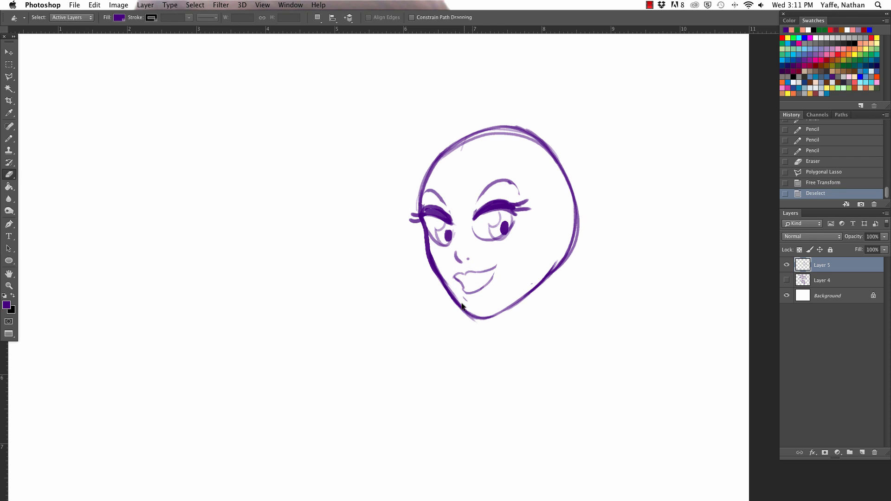
left_click(466, 301)
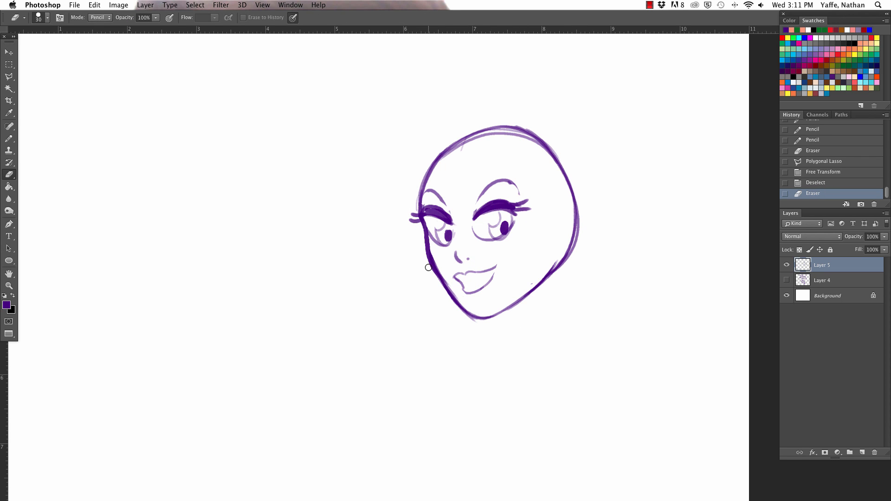
- Clean up the jaw outline with the Eraser and redraw it as a bolder line from the far cheek around the chin to the near jaw
left_click_drag(429, 267, 449, 301)
key("b")
mouse_move(430, 265)
left_mouse_down()
mouse_move(461, 304)
mouse_move(500, 312)
mouse_move(552, 262)
left_mouse_up()
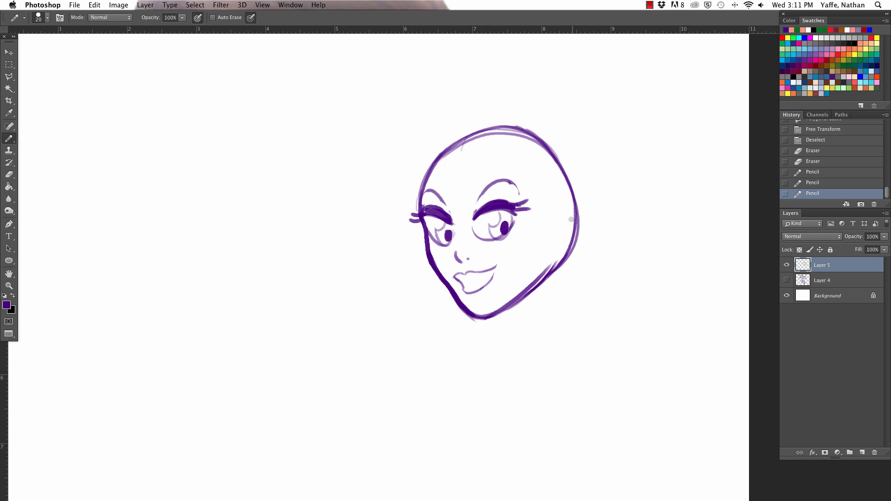
key("e")
mouse_move(491, 314)
left_mouse_down()
mouse_move(530, 299)
mouse_move(498, 317)
mouse_move(460, 308)
mouse_move(556, 261)
mouse_move(473, 321)
left_mouse_up()
key("b")
left_click_drag(538, 277, 484, 310)
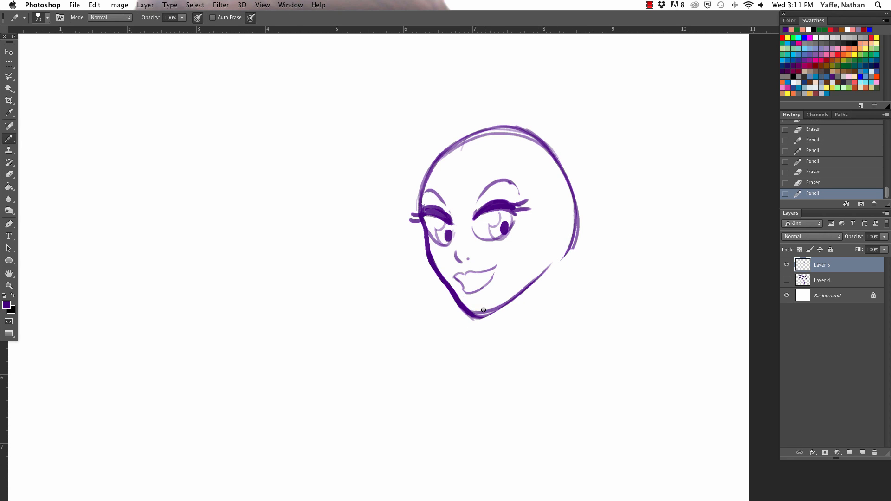
left_click_drag(542, 275, 475, 316)
left_click_drag(551, 259, 479, 318)
left_click_drag(520, 295, 556, 255)
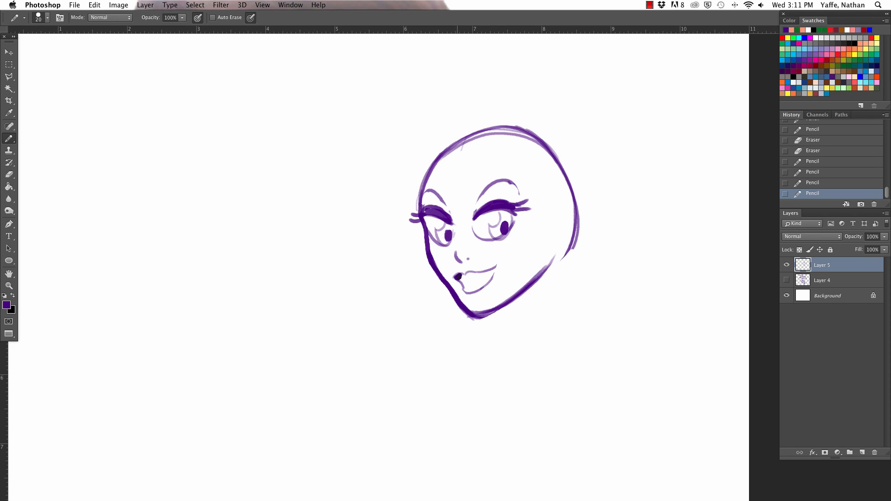
- Fill the upper and lower lips with solid dark purple, leaving a light gap between them
mouse_move(463, 275)
left_mouse_down()
mouse_move(496, 267)
mouse_move(458, 292)
mouse_move(493, 272)
mouse_move(484, 292)
mouse_move(487, 282)
left_mouse_up()
key("e")
key("b")
mouse_move(457, 278)
left_mouse_down()
mouse_move(463, 290)
mouse_move(484, 283)
left_mouse_up()
- Erase the near jaw corner and the back-of-head outline, and try an oval ear beside the near eye
key("e")
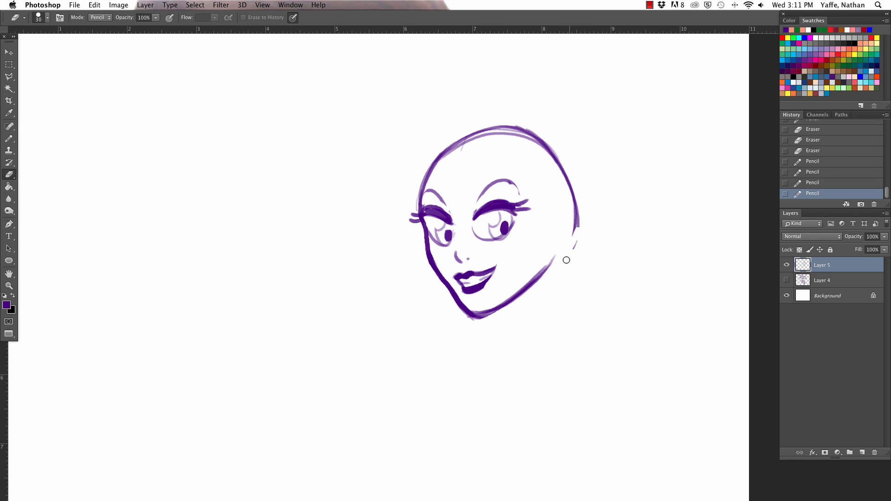
mouse_move(565, 259)
left_mouse_down()
mouse_move(570, 181)
mouse_move(543, 275)
mouse_move(569, 240)
mouse_move(554, 259)
left_mouse_up()
mouse_move(506, 317)
left_mouse_down()
mouse_move(550, 264)
mouse_move(528, 288)
left_mouse_up()
key("b")
key("e")
left_click_drag(577, 213, 553, 238)
key("b")
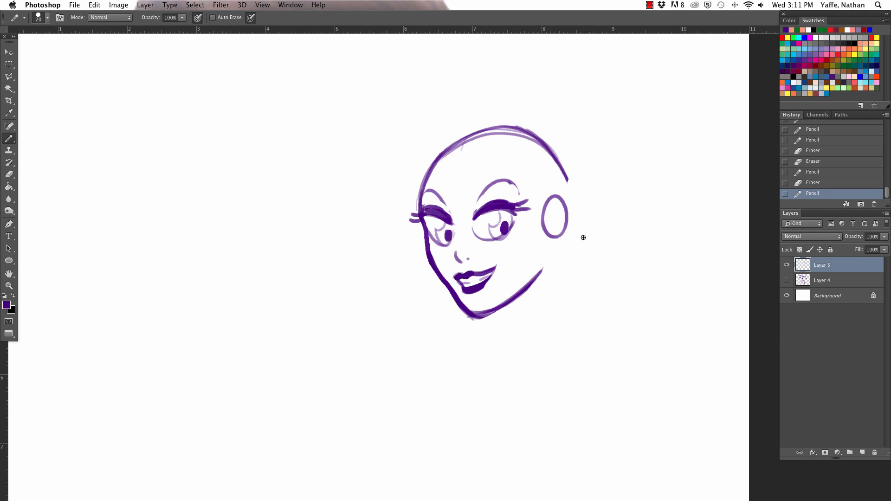
key("super+z")
- Erase the outline across the crown of the head and draw curved hair strands rising from the forehead
key("e")
mouse_move(440, 165)
left_mouse_down()
mouse_move(475, 139)
mouse_move(500, 135)
left_mouse_up()
left_click(459, 153)
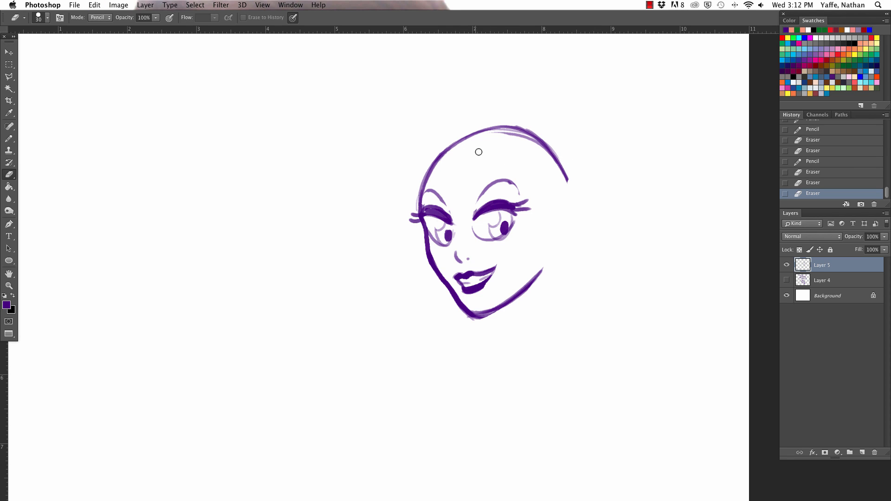
key("b")
left_click_drag(454, 159, 491, 88)
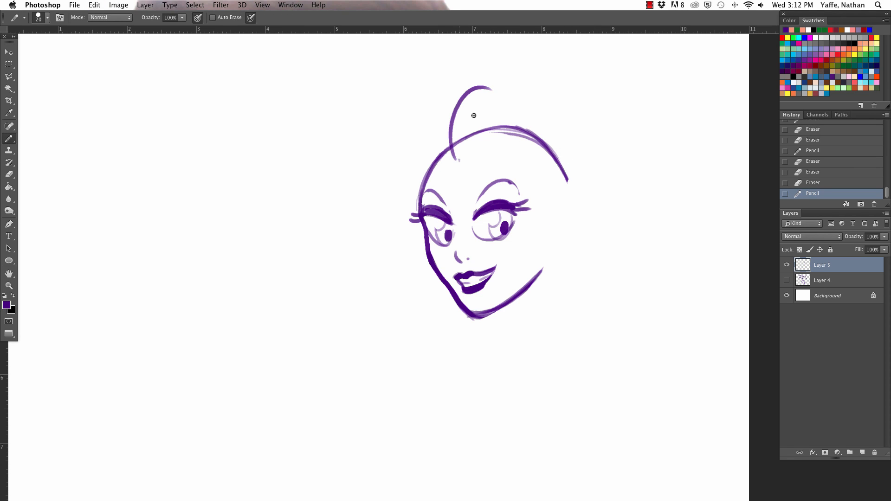
mouse_move(463, 163)
left_mouse_down()
mouse_move(485, 107)
mouse_move(506, 124)
left_mouse_up()
key("e")
mouse_move(452, 136)
left_mouse_down()
mouse_move(455, 151)
mouse_move(484, 123)
mouse_move(525, 107)
mouse_move(505, 121)
mouse_move(549, 135)
mouse_move(552, 158)
mouse_move(453, 159)
mouse_move(510, 126)
left_mouse_up()
key("b")
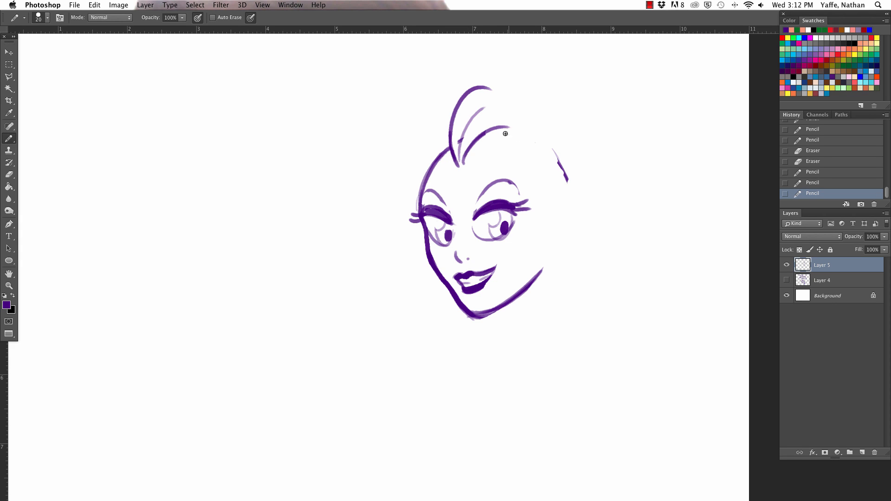
- Draw the tall swept-back front hair with curves running from the forehead down past the near eye, and refine the hairline beneath it
mouse_move(465, 155)
left_mouse_down()
mouse_move(515, 125)
mouse_move(583, 201)
left_mouse_up()
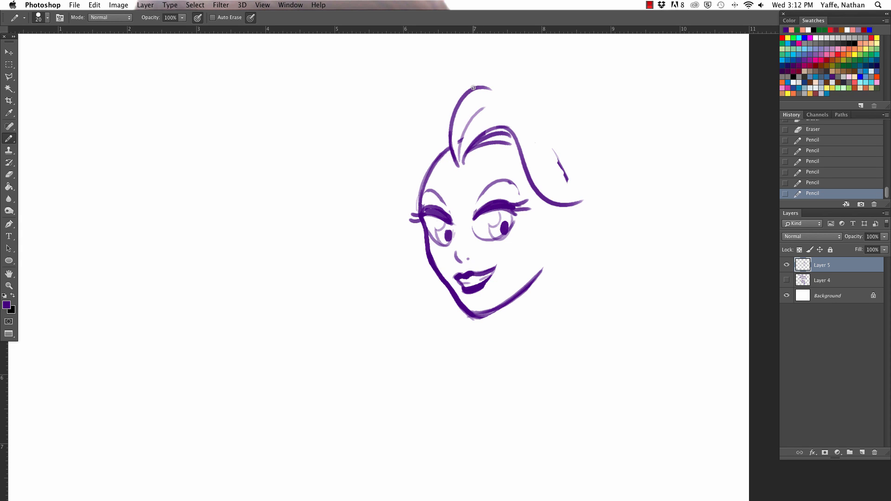
mouse_move(485, 86)
left_mouse_down()
mouse_move(557, 199)
mouse_move(556, 160)
left_mouse_up()
key("e")
key("b")
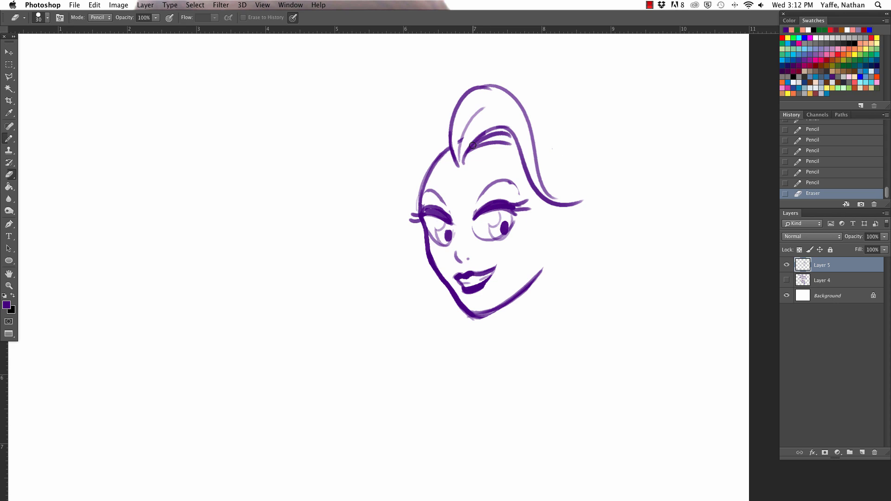
left_click_drag(478, 172, 526, 139)
mouse_move(482, 84)
left_mouse_down()
mouse_move(555, 123)
mouse_move(584, 197)
left_mouse_up()
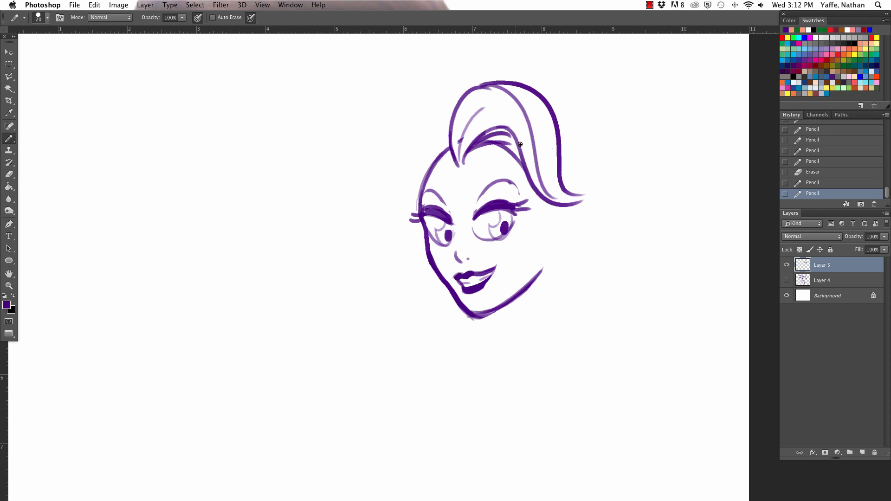
key("e")
left_click_drag(480, 149, 520, 175)
key("b")
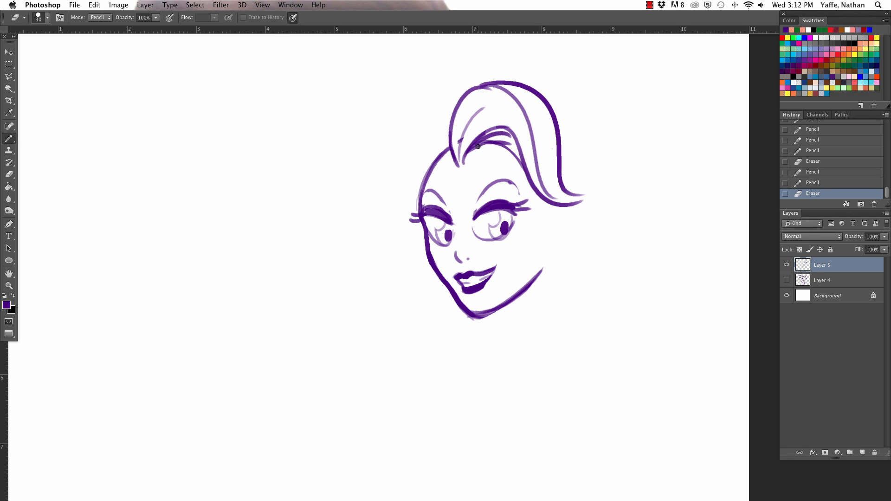
left_click_drag(480, 150, 529, 180)
- Draw the rounded outline of the hair at the back of the head, starting from the swept-back front section
left_click_drag(528, 95, 607, 229)
key("ctrl+z")
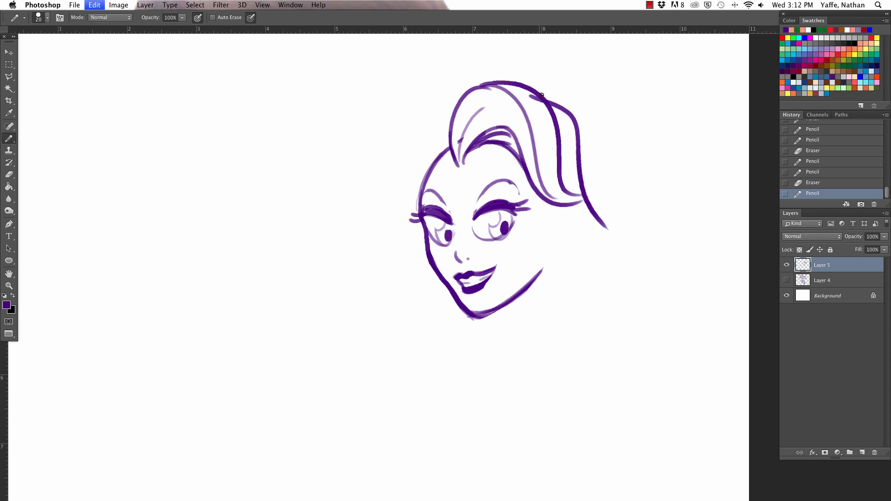
left_click_drag(552, 107, 610, 194)
- Draw long wavy locks falling beside the face and behind the neck, with shading between the jaw and the front lock
left_click_drag(539, 197, 589, 321)
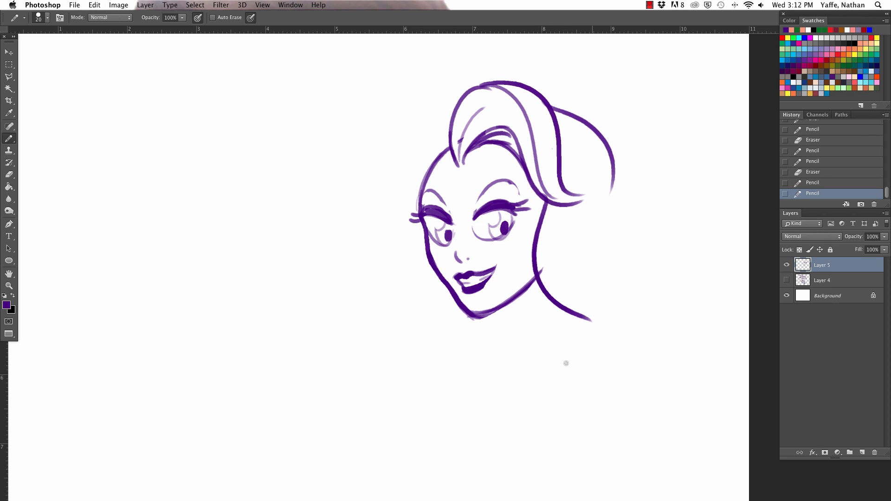
key("ctrl+z")
mouse_move(537, 195)
left_mouse_down()
mouse_move(552, 373)
mouse_move(540, 364)
mouse_move(545, 338)
mouse_move(586, 197)
left_mouse_up()
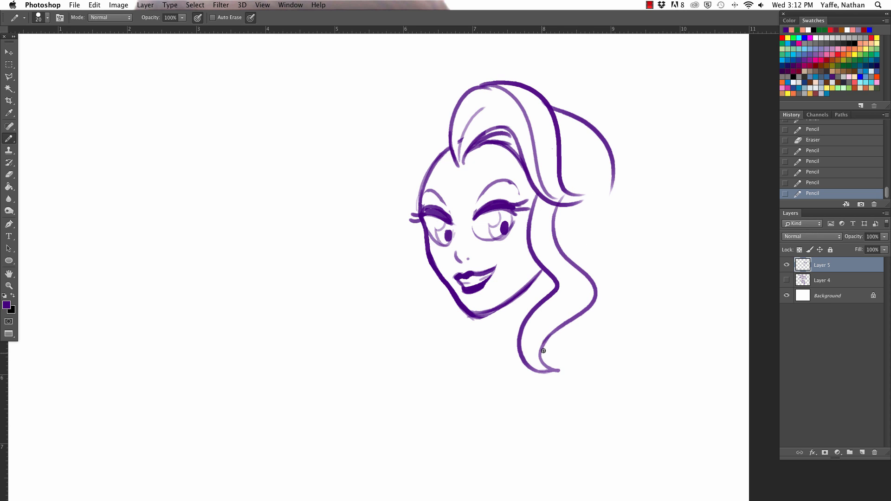
mouse_move(544, 351)
left_mouse_down()
mouse_move(609, 312)
mouse_move(590, 223)
left_mouse_up()
mouse_move(604, 139)
left_mouse_down()
mouse_move(590, 218)
mouse_move(602, 310)
left_mouse_up()
left_click_drag(542, 271, 523, 348)
key("super+z")
key("super+z")
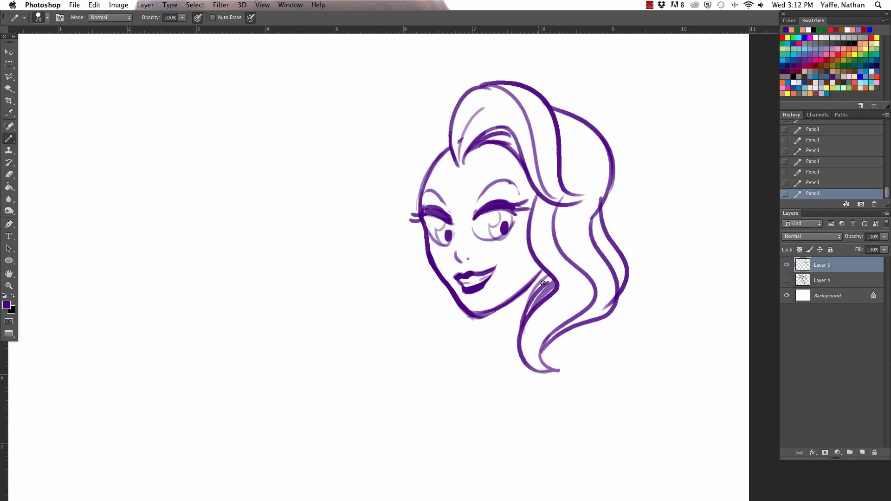
left_click_drag(534, 281, 549, 269)
- Add small marks along the hairline at the far temple and thicken the front lock's edge beside the cheek
mouse_move(450, 166)
left_mouse_down()
mouse_move(424, 184)
mouse_move(446, 147)
left_mouse_up()
left_click(448, 160)
left_click_drag(535, 198, 555, 281)
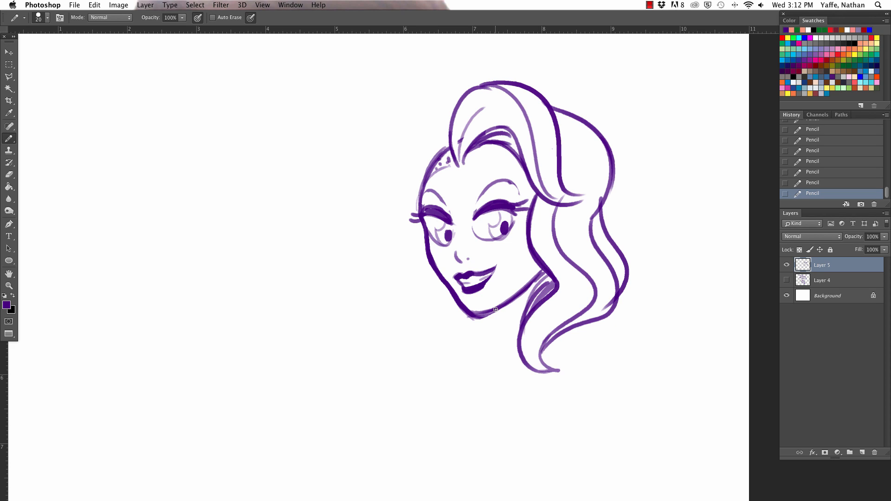
- Draw the neck lines below the jaw with a dark shadow under the chin, and thicken the front lock's lower curl
left_click_drag(495, 310, 508, 355)
mouse_move(505, 307)
left_mouse_down()
mouse_move(528, 284)
mouse_move(516, 305)
mouse_move(534, 305)
left_mouse_up()
key("e")
left_click_drag(501, 354, 500, 349)
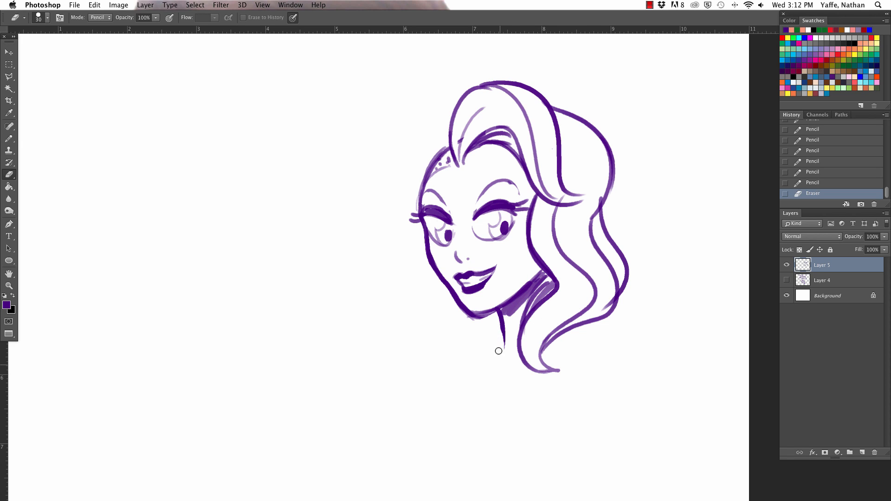
key("b")
left_click_drag(498, 315, 501, 368)
left_click_drag(519, 324, 529, 371)
left_click_drag(562, 328, 576, 354)
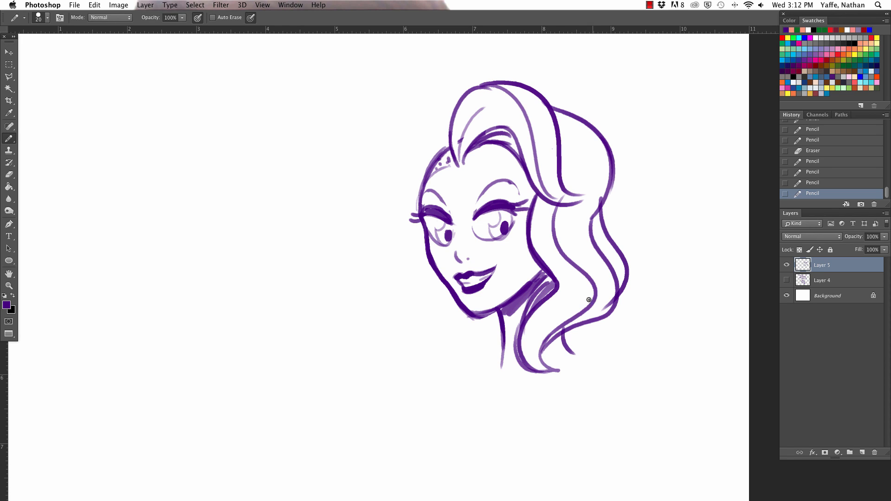
- Move the whole head sketch upward on the canvas with the Move tool
key("v")
left_click_drag(597, 312, 593, 283)
key("a")
key("b")
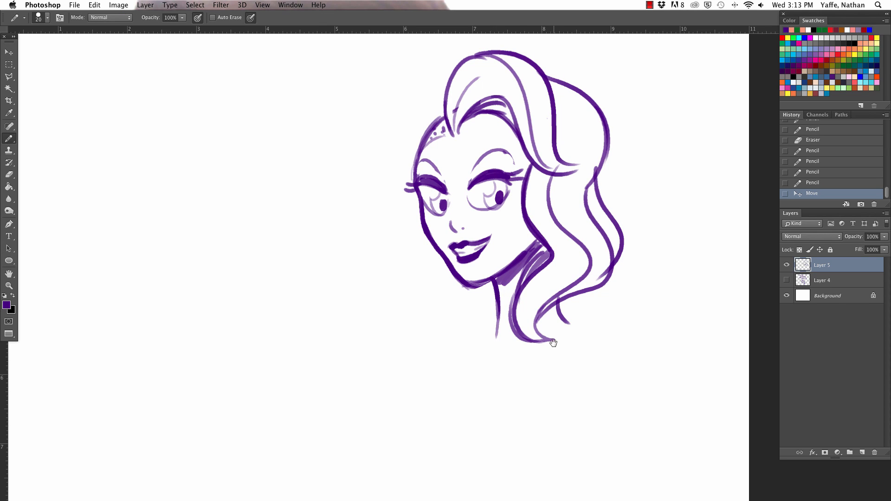
- Draw large rounded shoulder outlines on both sides of the neck, going over each curve to widen it
key("space")
left_click_drag(547, 327, 537, 290)
left_click_drag(483, 301, 476, 343)
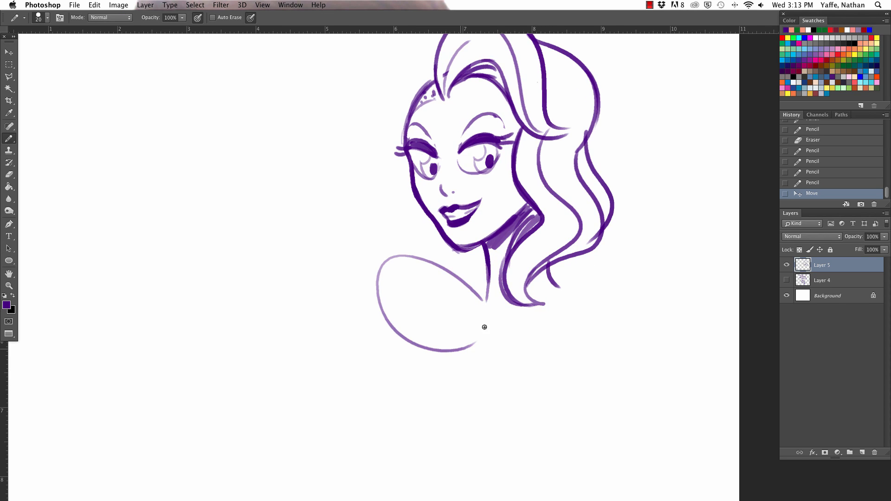
left_click_drag(545, 304, 559, 344)
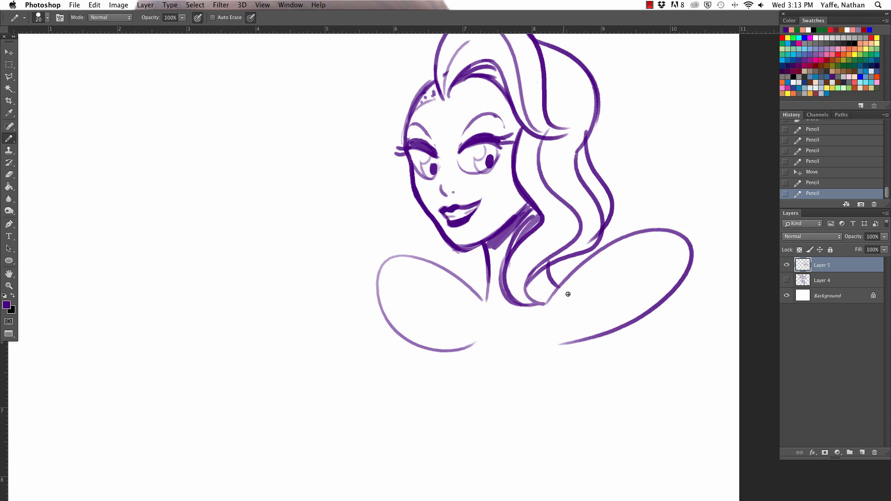
key("super+z")
mouse_move(556, 298)
left_mouse_down()
mouse_move(575, 340)
mouse_move(678, 271)
left_mouse_up()
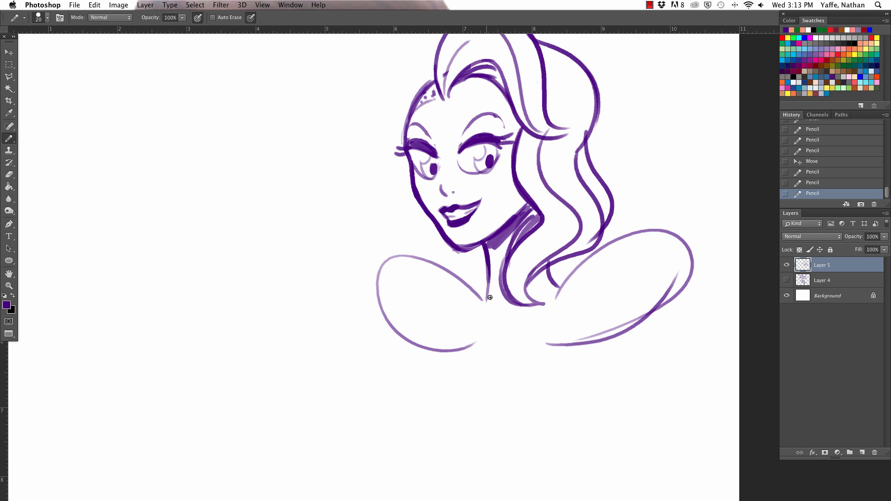
left_click_drag(484, 299, 463, 356)
left_click_drag(680, 237, 563, 341)
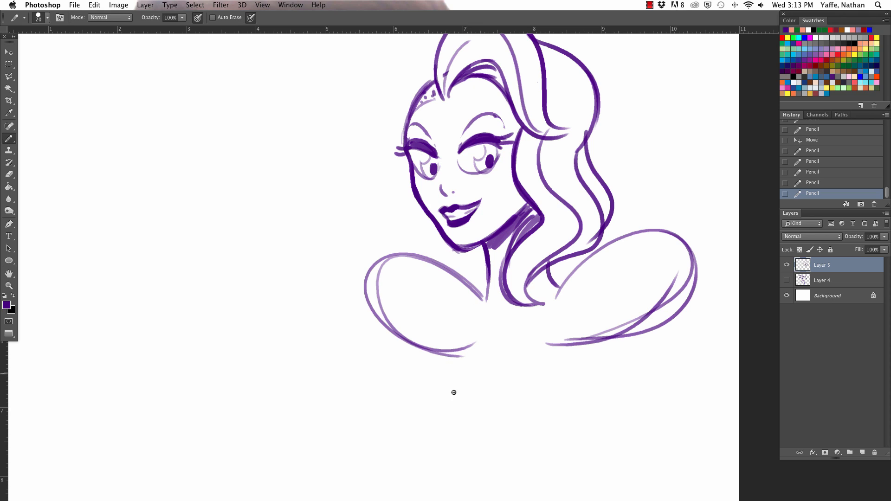
- Close both shoulder shapes into ovals with inner edges and draw a wide U-shaped chest curve between them
left_click_drag(466, 278, 448, 353)
mouse_move(567, 274)
left_mouse_down()
mouse_move(544, 319)
mouse_move(598, 342)
left_mouse_up()
mouse_move(447, 353)
left_mouse_down()
mouse_move(449, 367)
mouse_move(591, 335)
left_mouse_up()
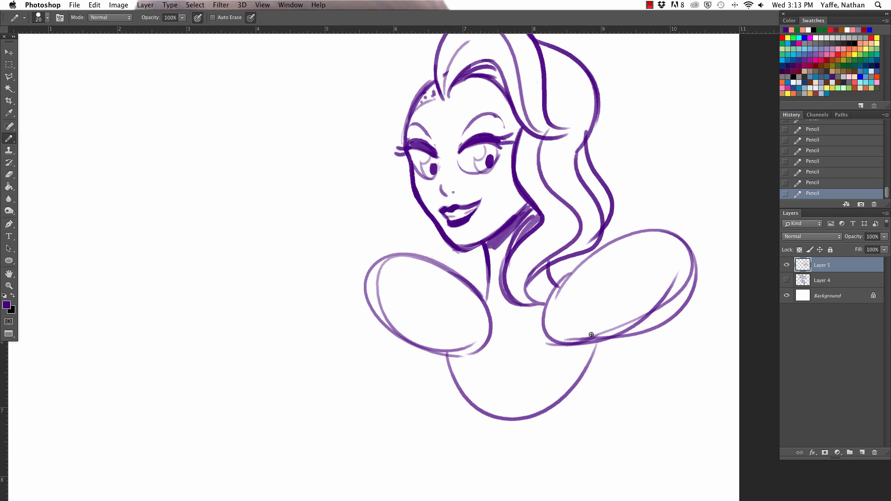
- Erase the inner edges of both shoulder ovals where they overlap the chest
key("e")
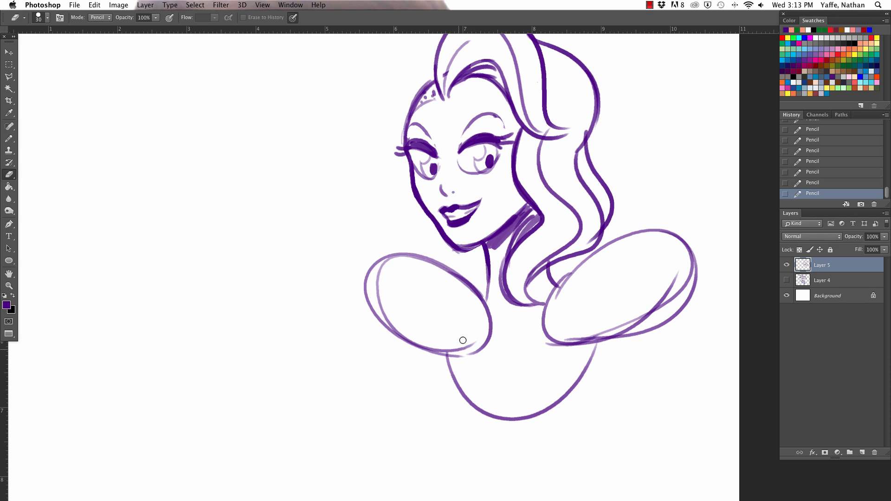
mouse_move(461, 338)
left_mouse_down()
mouse_move(488, 334)
mouse_move(449, 353)
left_mouse_up()
mouse_move(549, 303)
left_mouse_down()
mouse_move(544, 337)
mouse_move(573, 325)
mouse_move(613, 338)
left_mouse_up()
key("b")
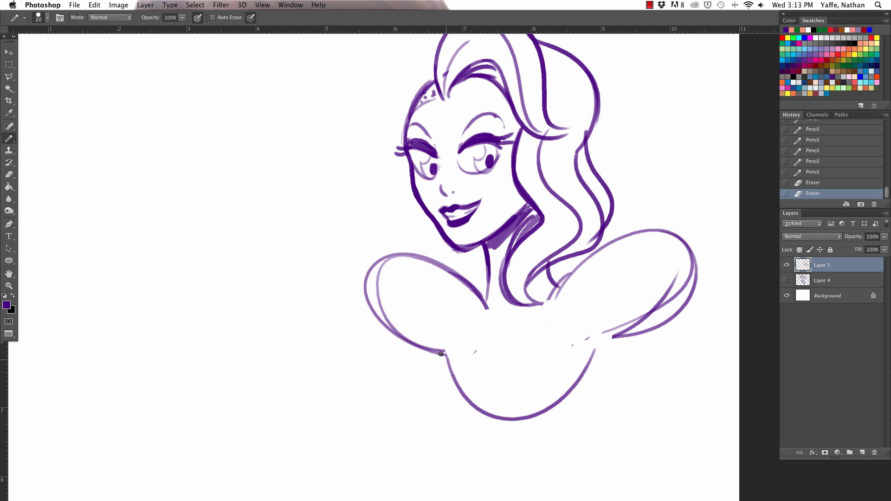
left_click_drag(486, 278, 467, 394)
left_click_drag(562, 278, 611, 341)
key("super+alt+z")
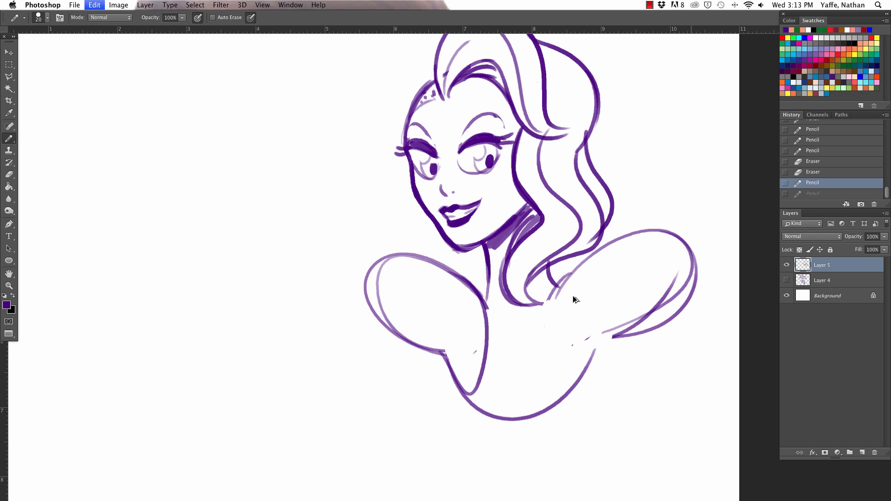
key("super+alt+z")
- Draw the inner and lower curves joining the near shoulder to the chest, and erase the far shoulder outline with a larger Eraser
mouse_move(569, 271)
left_mouse_down()
mouse_move(574, 390)
mouse_move(683, 255)
left_mouse_up()
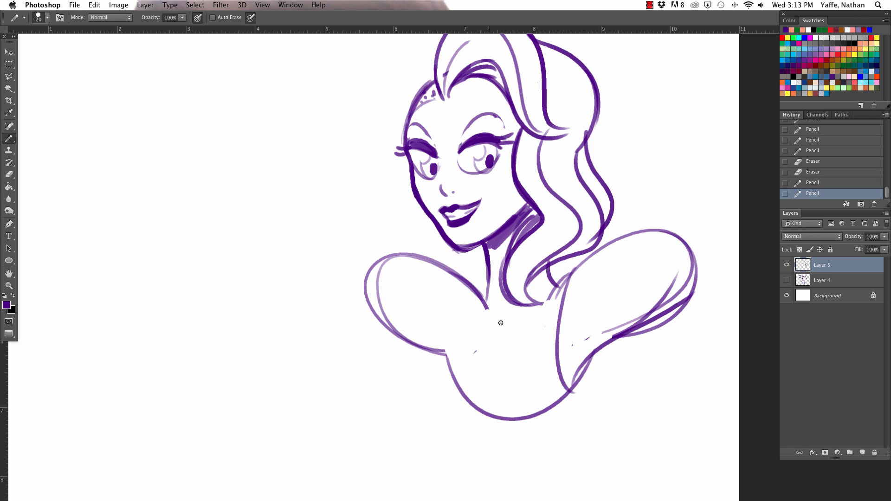
key("e")
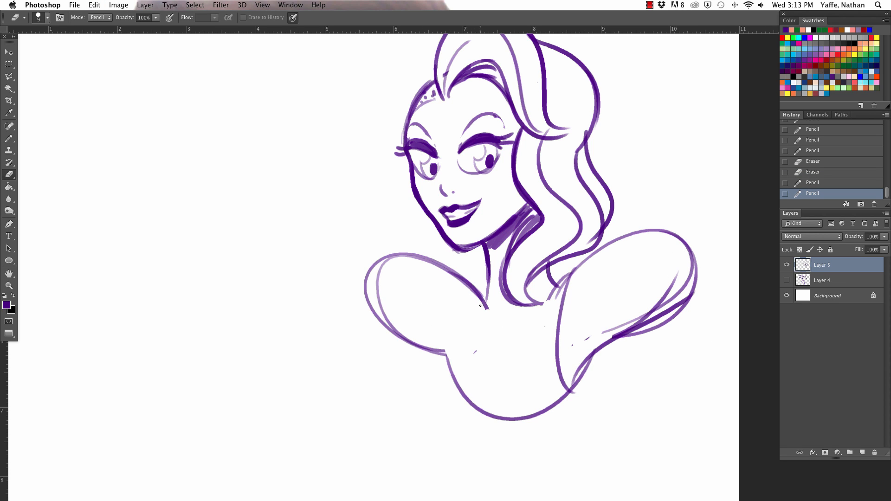
key("bracketright")
key("bracketright")
key("bracketright")
key("bracketright")
mouse_move(484, 304)
left_mouse_down()
mouse_move(387, 257)
mouse_move(423, 348)
mouse_move(376, 319)
mouse_move(398, 334)
left_mouse_up()
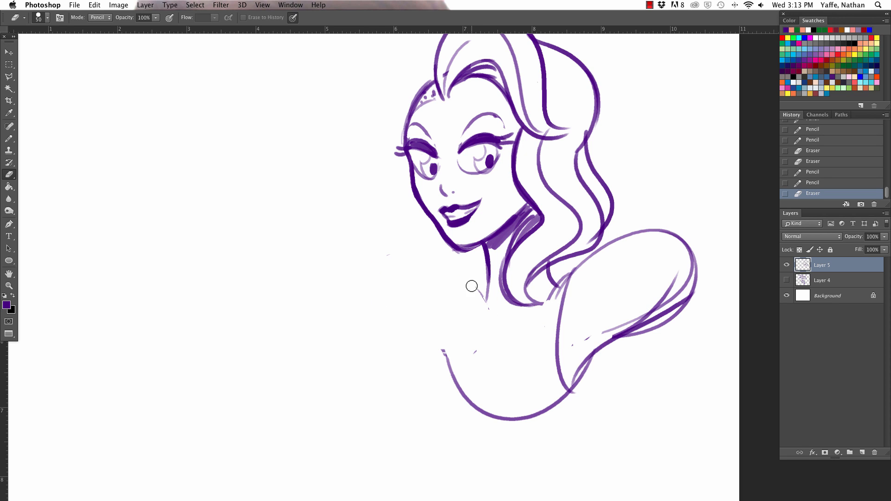
- Redraw the far shoulder as a rounded puff from neck to chest and add the chest's curved side edge
key("b")
left_click_drag(454, 380, 486, 290)
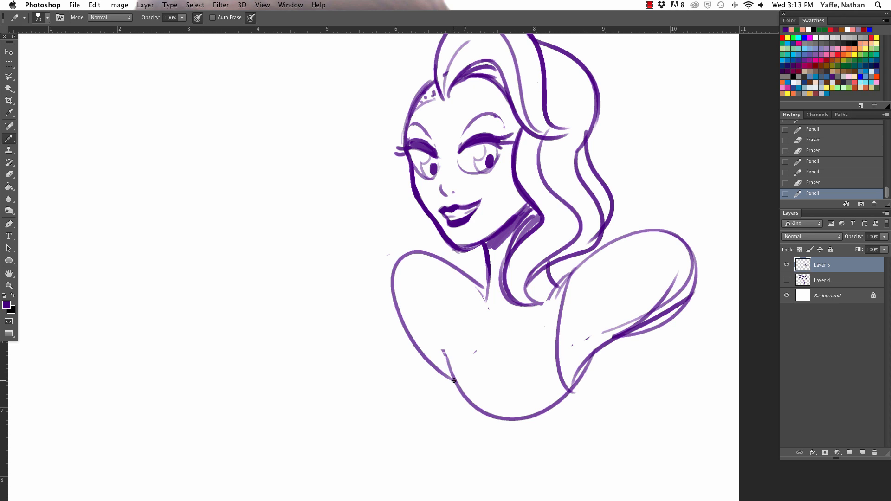
left_click_drag(454, 381, 480, 300)
- Erase the near shoulder's outer edge and redraw it as a higher, slimmer puff meeting the chest curve
key("e")
mouse_move(576, 378)
left_mouse_down()
mouse_move(592, 356)
mouse_move(650, 325)
mouse_move(576, 282)
mouse_move(655, 250)
mouse_move(681, 306)
mouse_move(647, 302)
left_mouse_up()
key("b")
left_click_drag(573, 384, 578, 256)
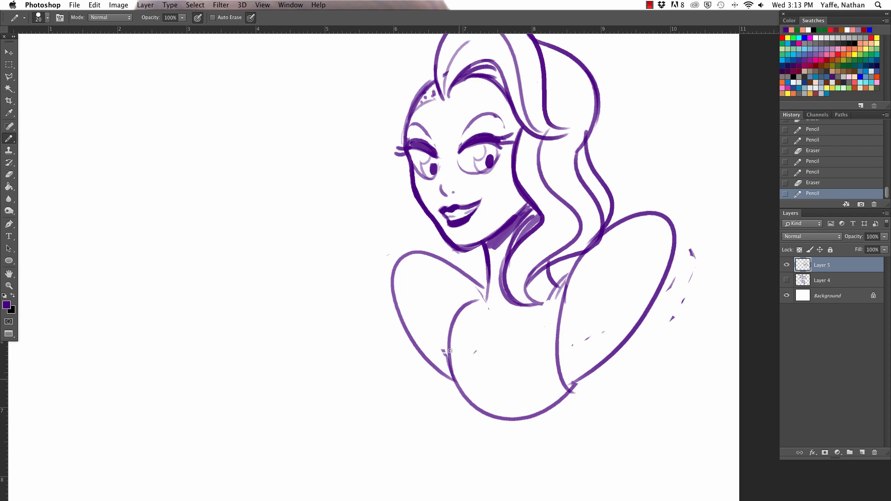
- Go over the chest curve, add layered cuff curves below both puffed sleeves, and erase the stray marks beside the near sleeve
left_click_drag(450, 351, 552, 417)
mouse_move(452, 369)
left_mouse_down()
mouse_move(489, 299)
mouse_move(436, 364)
mouse_move(452, 373)
left_mouse_up()
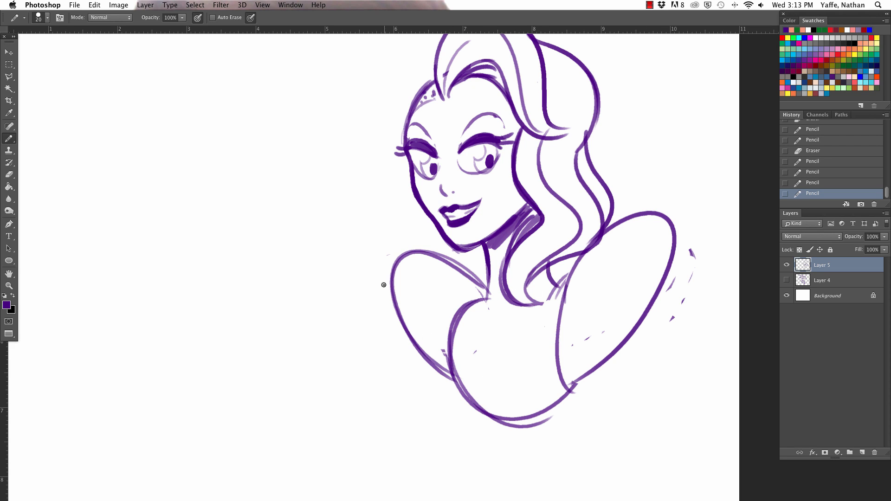
left_click_drag(385, 281, 473, 395)
left_click_drag(667, 245, 569, 392)
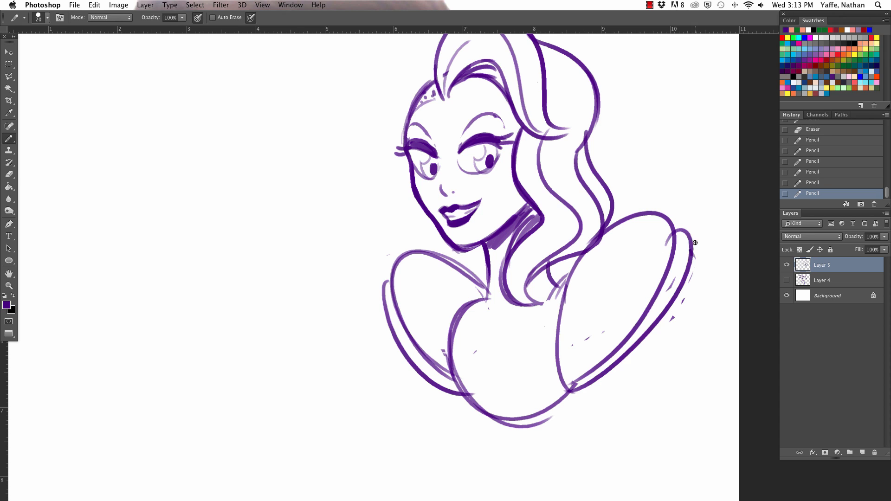
key("e")
left_click_drag(701, 247, 671, 323)
key("b")
left_click_drag(390, 321, 411, 375)
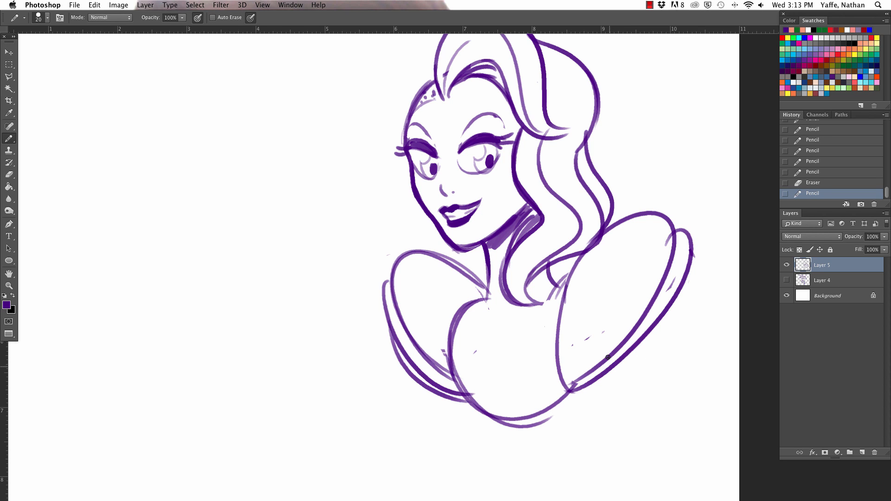
left_click_drag(685, 251, 583, 389)
- Draw the outer arm lines descending from under both sleeve cuffs
scroll(577, 354, "down", 3)
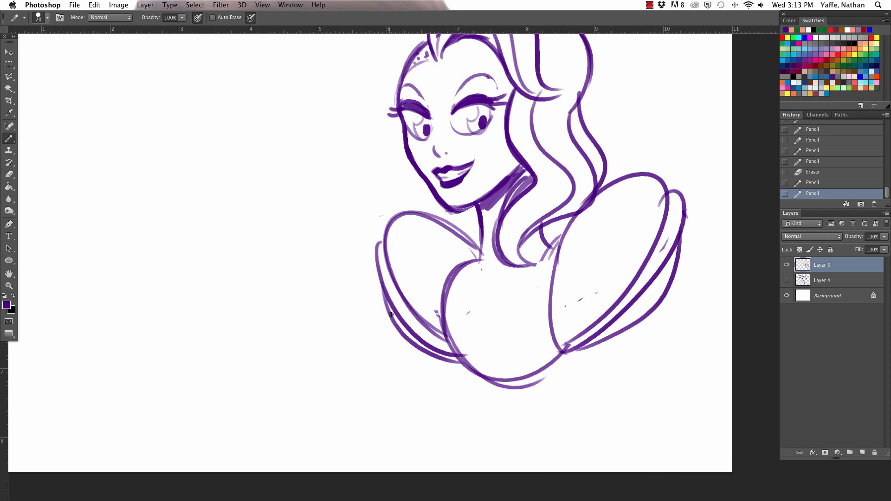
left_click_drag(390, 308, 380, 393)
key("ctrl+z")
left_click_drag(402, 325, 385, 395)
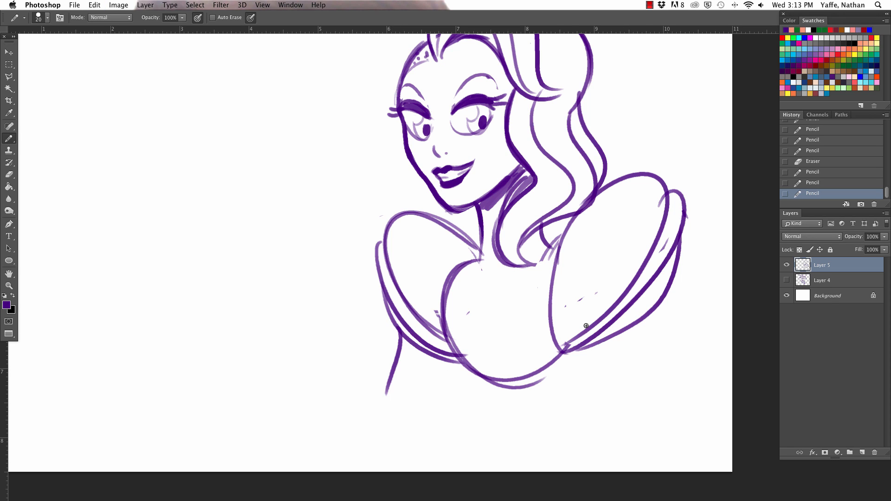
left_click_drag(638, 319, 672, 420)
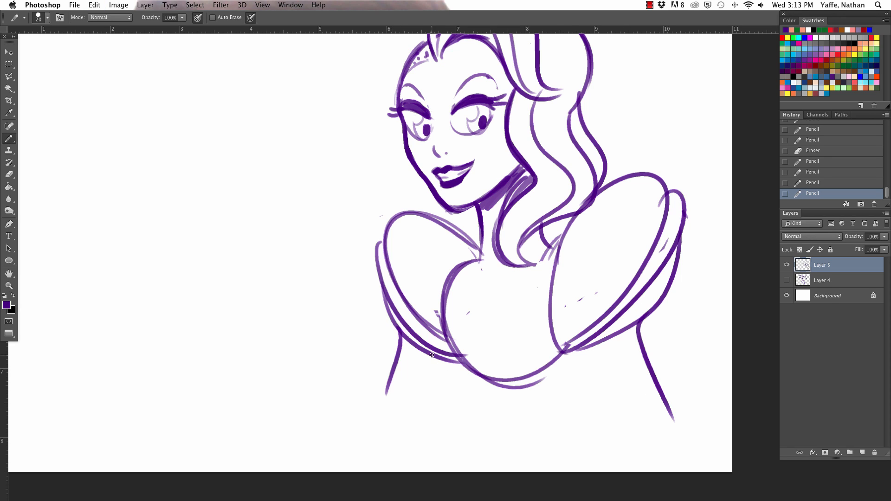
- Draw the bodice's far side curve below the far sleeve cuff
left_click_drag(432, 355, 455, 464)
key("ctrl+z")
mouse_move(428, 353)
left_mouse_down()
mouse_move(478, 412)
mouse_move(425, 355)
left_mouse_up()
key("ctrl+z")
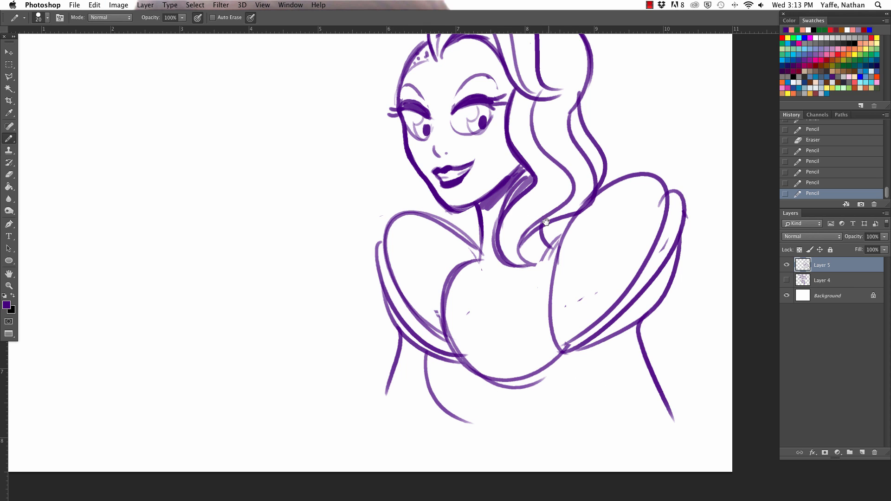
- Erase the eyebrow above the near eye and redraw it as a bolder, angled brow
left_click_drag(546, 222, 560, 309)
key("e")
left_click_drag(488, 164, 513, 172)
key("b")
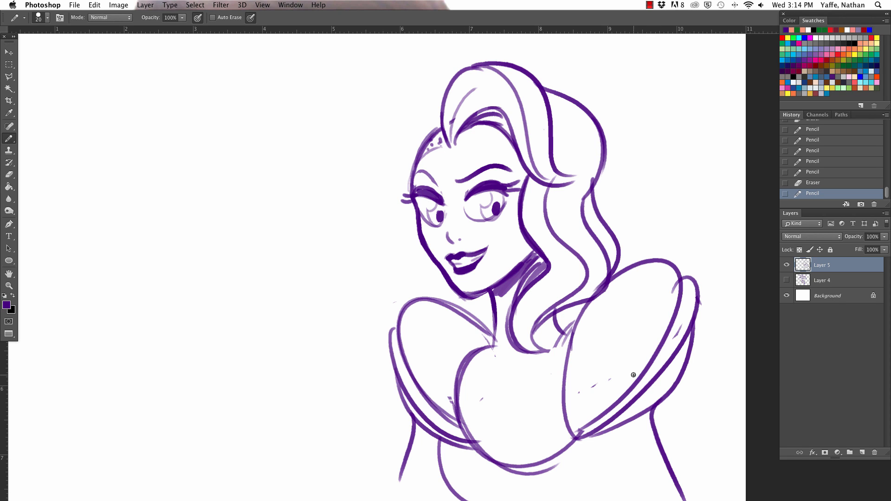
- Complete the bodice's rounded lower edge up to the near sleeve and add a short curved centre line
left_click_drag(619, 313, 591, 139)
left_click_drag(415, 297, 487, 333)
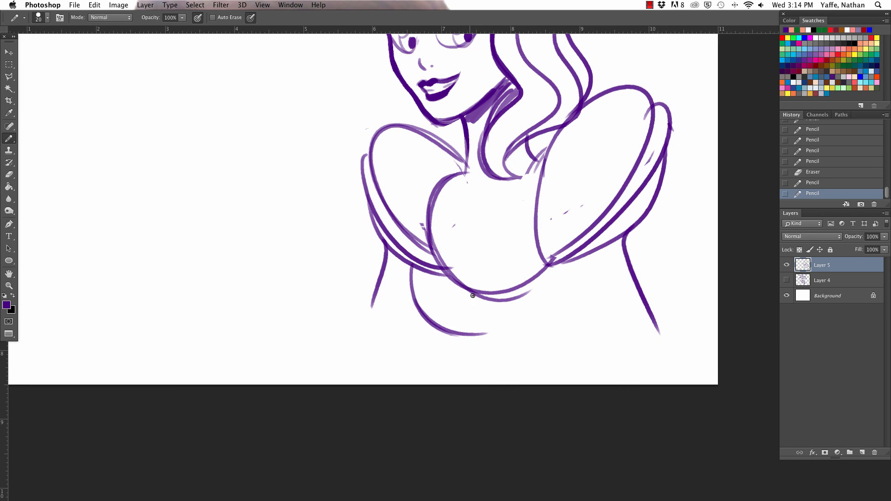
left_click_drag(467, 291, 481, 332)
left_click_drag(572, 280, 478, 334)
key("super+z")
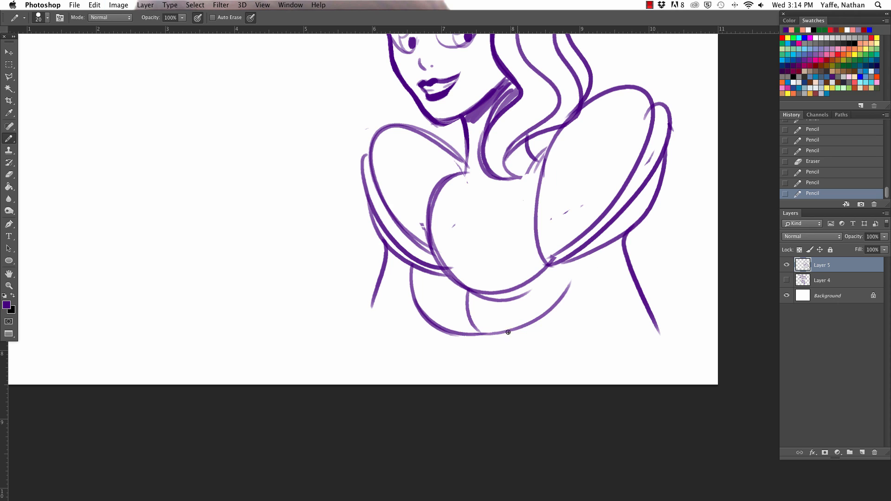
left_click_drag(594, 250, 487, 334)
key("super+z")
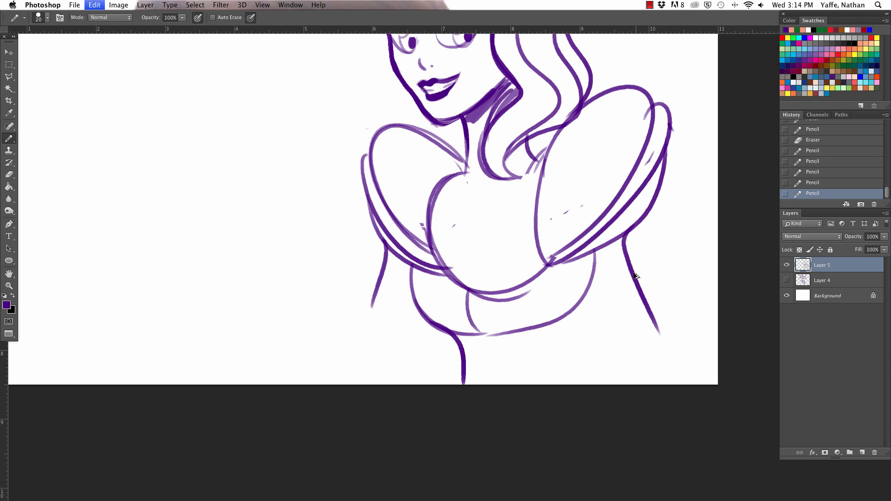
- Erase the doubled lower neckline, redraw it as a single curve, and add small cleavage lines above its centre
key("e")
mouse_move(544, 272)
left_mouse_down()
mouse_move(483, 292)
mouse_move(554, 255)
left_mouse_up()
key("b")
key("e")
key("b")
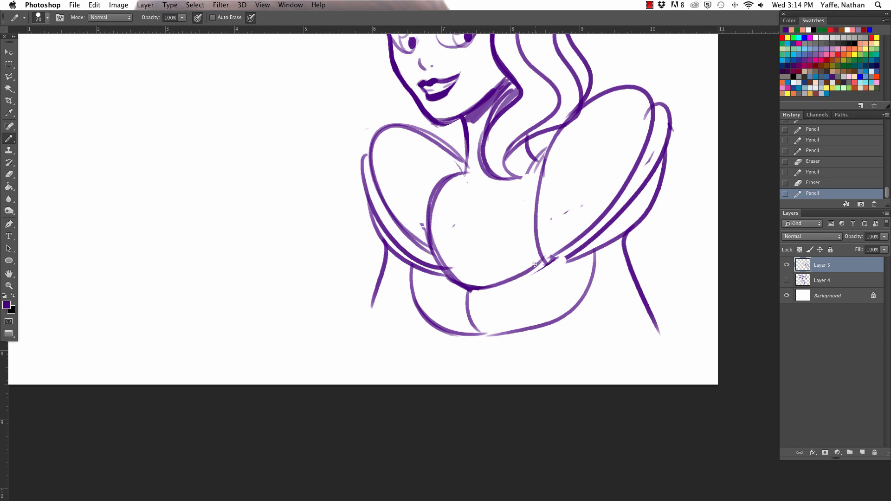
mouse_move(469, 258)
left_mouse_down()
mouse_move(473, 281)
mouse_move(490, 251)
mouse_move(474, 264)
left_mouse_up()
key("e")
key("b")
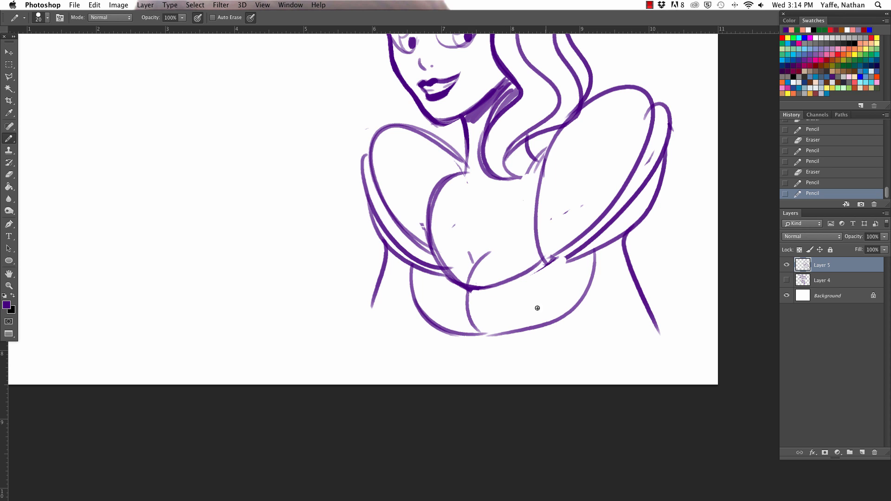
- Darken both sides of the bodice and continue them into inward-curving waist lines reaching the canvas edge
mouse_move(617, 250)
left_mouse_down()
mouse_move(611, 312)
mouse_move(600, 258)
left_mouse_up()
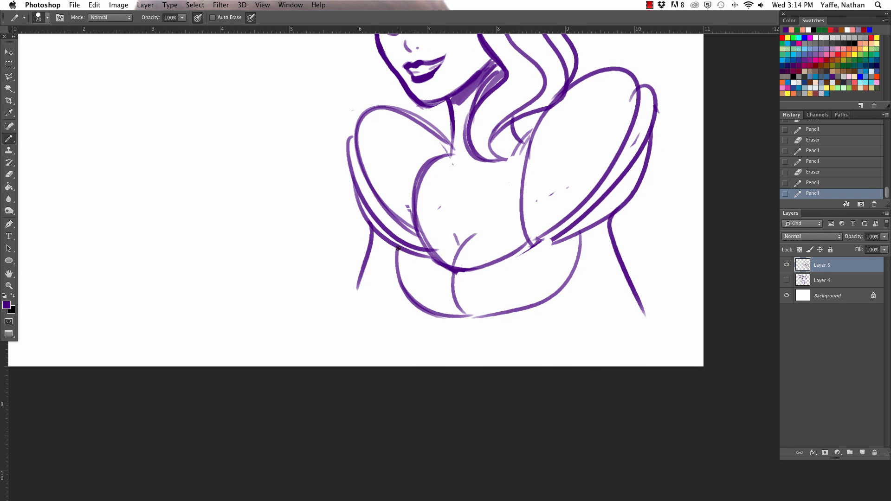
mouse_move(394, 248)
left_mouse_down()
mouse_move(426, 311)
mouse_move(433, 363)
left_mouse_up()
key("super+z")
left_click_drag(396, 248, 439, 362)
mouse_move(553, 366)
left_mouse_down()
mouse_move(580, 234)
mouse_move(564, 281)
left_mouse_up()
key("e")
key("b")
mouse_move(581, 234)
left_mouse_down()
mouse_move(559, 287)
mouse_move(551, 365)
left_mouse_up()
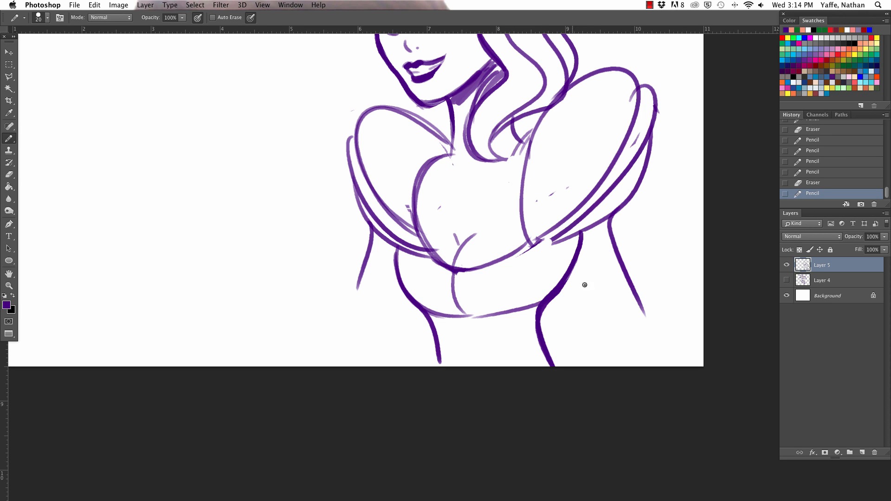
- Draw the inner arm lines on both sides of the bodice
left_click_drag(566, 280, 603, 346)
key("super+z")
left_click_drag(571, 272, 601, 338)
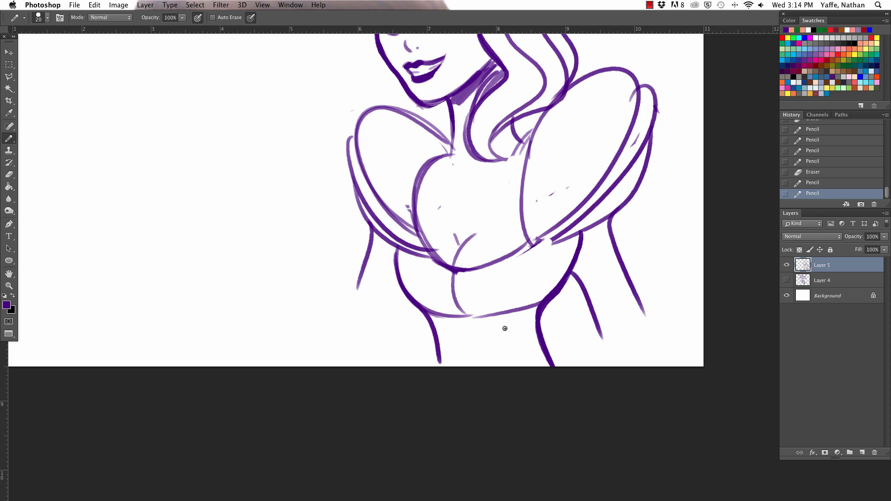
left_click_drag(398, 269, 392, 337)
- Extend the front neck line down to the chest and thicken the inner arm lines beside the bodice
mouse_move(567, 211)
left_mouse_down()
mouse_move(584, 304)
mouse_move(555, 347)
left_mouse_up()
left_click_drag(462, 229, 459, 253)
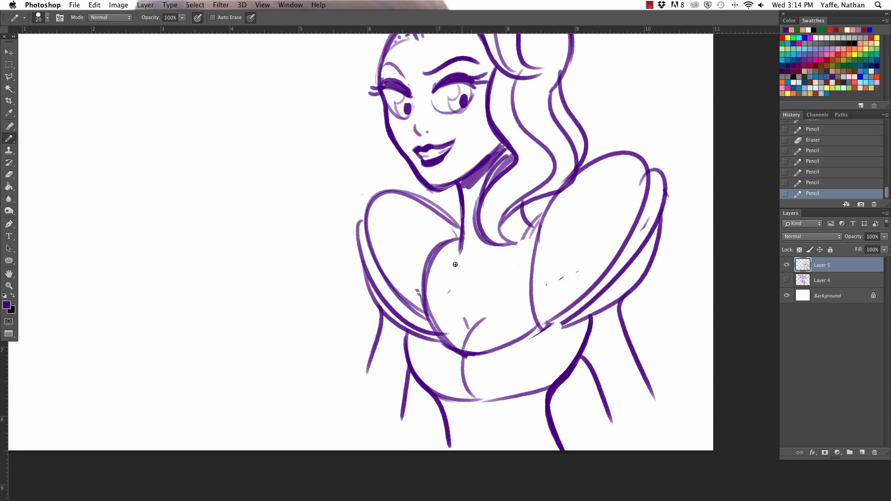
key("super+minus")
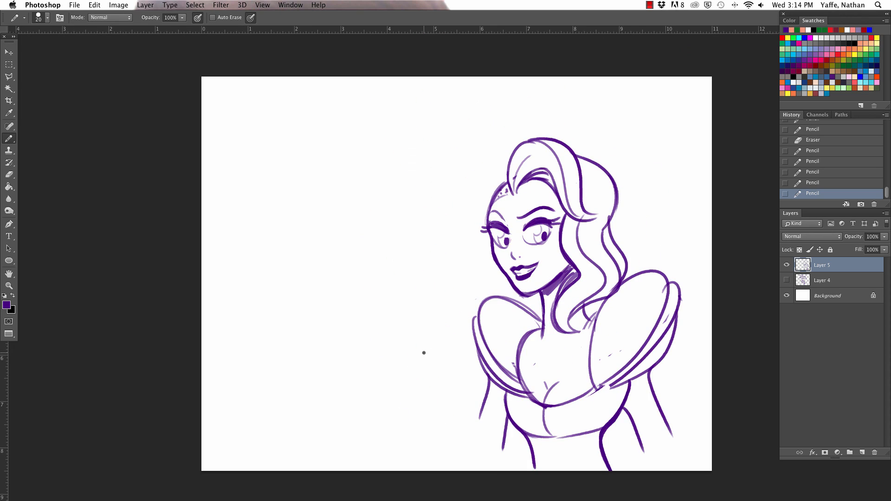
key("v")
key("a")
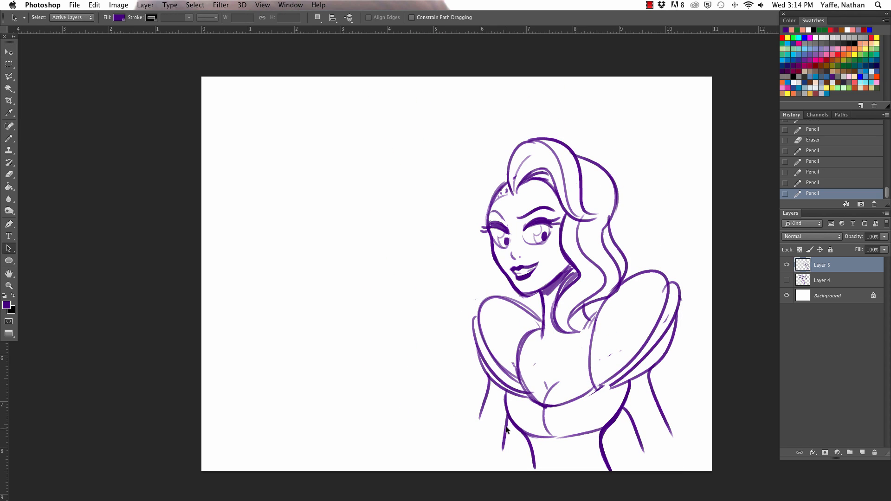
key("b")
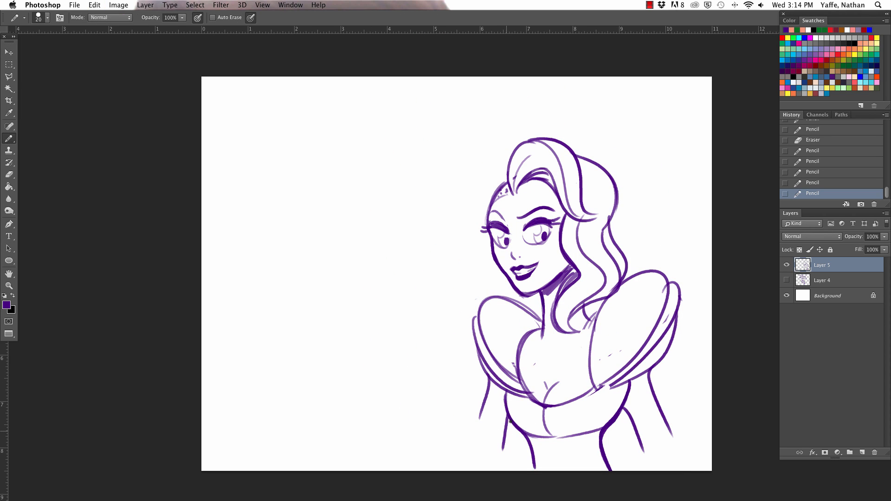
left_click_drag(509, 421, 501, 450)
left_click_drag(630, 407, 621, 414)
key("super+Tab")
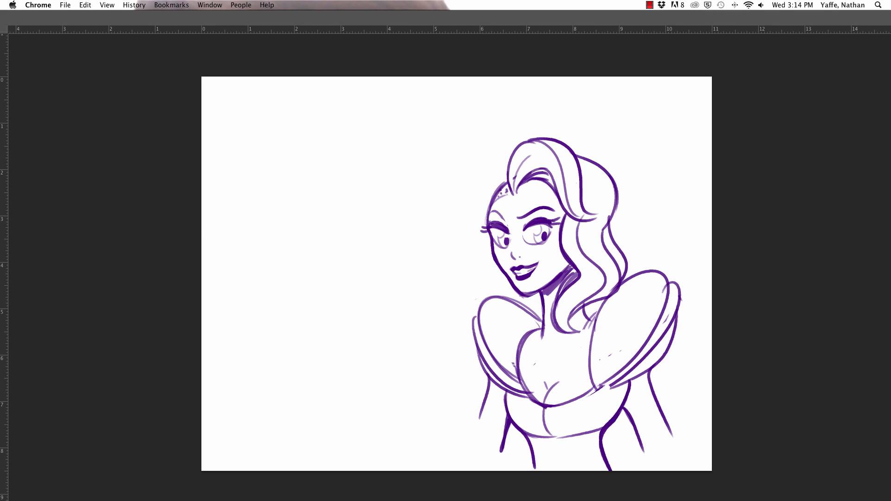
key("super+Tab")
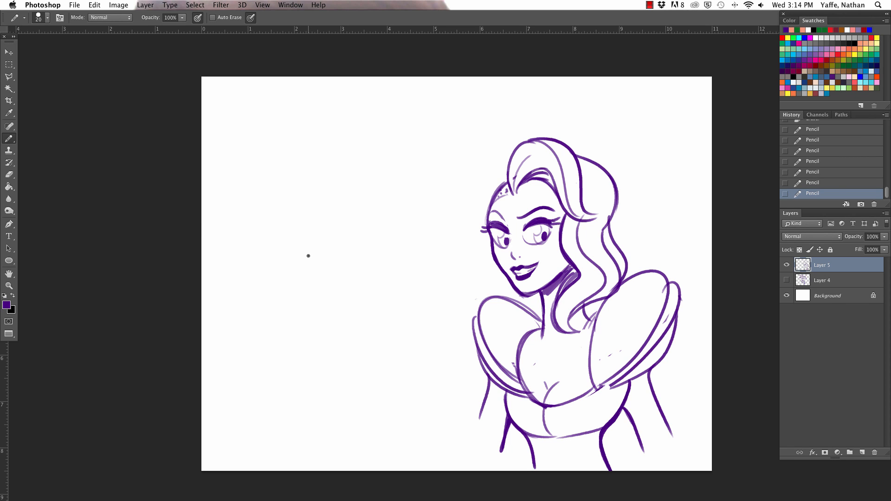
- Draw a light round head outline in the empty area beside the woman with the pencil at size 15
key("super+plus")
key("[")
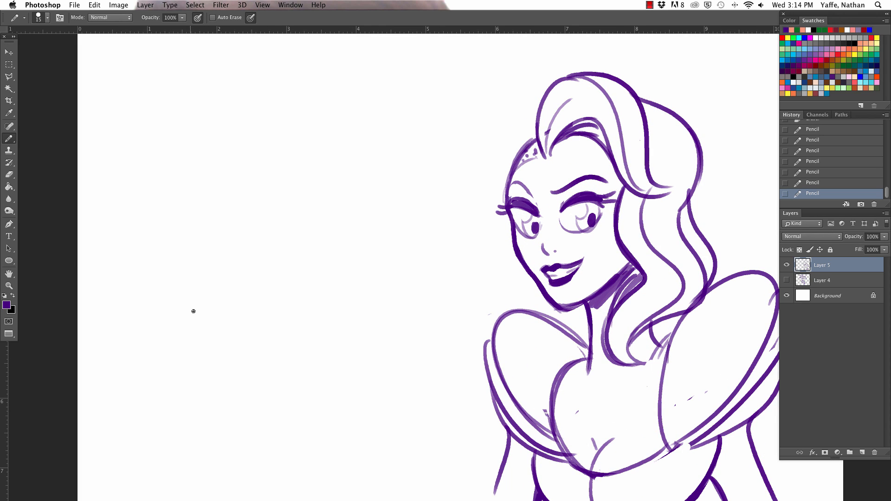
mouse_move(172, 305)
left_mouse_down()
mouse_move(303, 183)
mouse_move(334, 242)
left_mouse_up()
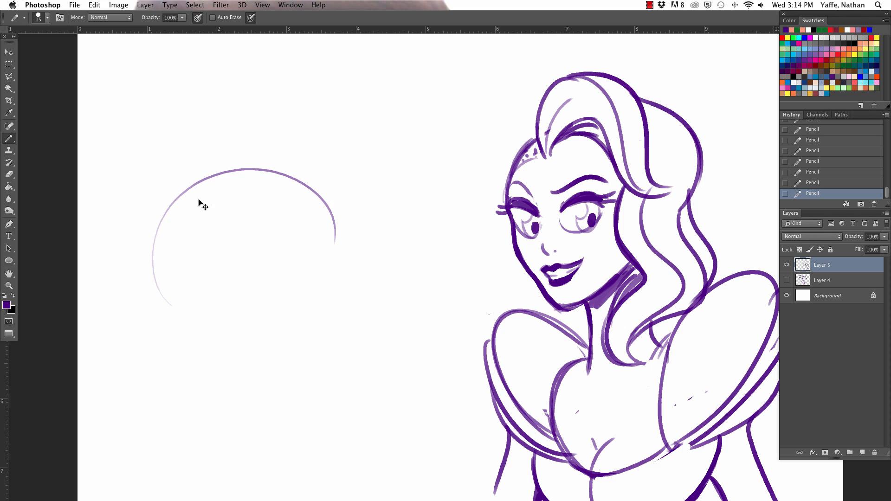
key("super+z")
mouse_move(194, 285)
left_mouse_down()
mouse_move(299, 217)
mouse_move(295, 253)
mouse_move(295, 225)
left_mouse_up()
key("super+z")
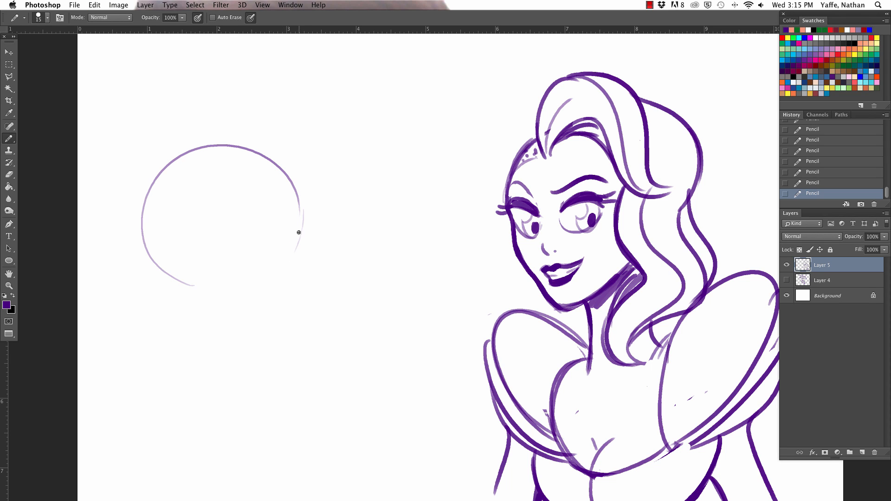
left_click_drag(264, 289, 263, 291)
left_click_drag(180, 284, 260, 287)
key("super+z")
mouse_move(159, 265)
left_mouse_down()
mouse_move(273, 284)
mouse_move(286, 265)
left_mouse_up()
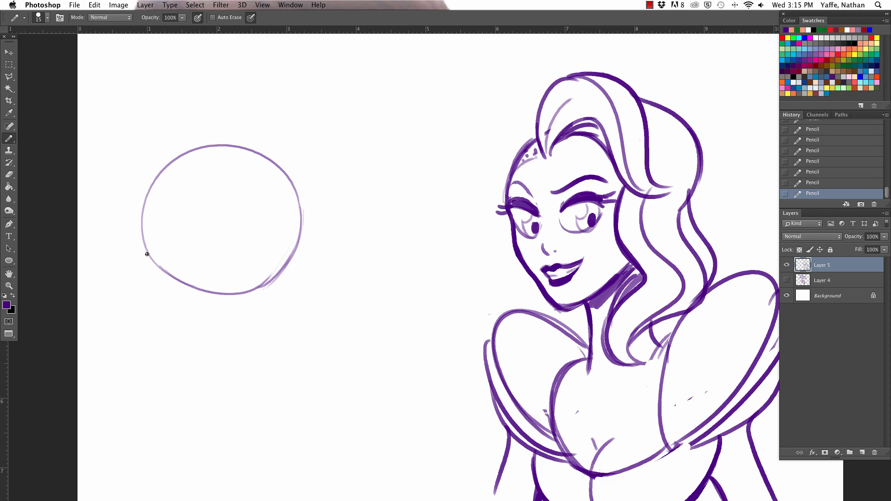
mouse_move(194, 290)
left_mouse_down()
mouse_move(142, 243)
mouse_move(208, 275)
left_mouse_up()
- Draw a curved vertical centre line and a horizontal eye line across the new head circle
mouse_move(226, 145)
left_mouse_down()
mouse_move(256, 189)
mouse_move(268, 246)
left_mouse_up()
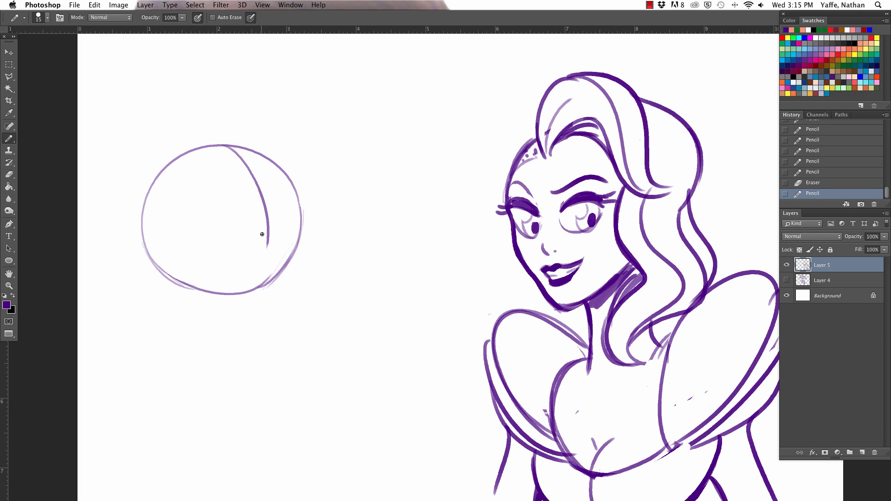
key("super+z")
left_click_drag(234, 148, 250, 287)
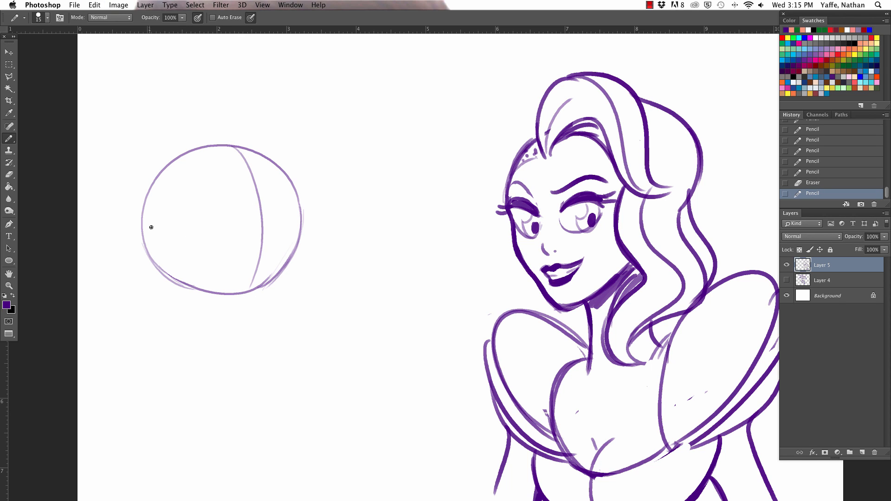
mouse_move(146, 222)
left_mouse_down()
mouse_move(299, 220)
mouse_move(318, 255)
mouse_move(296, 262)
left_mouse_up()
key("super+z")
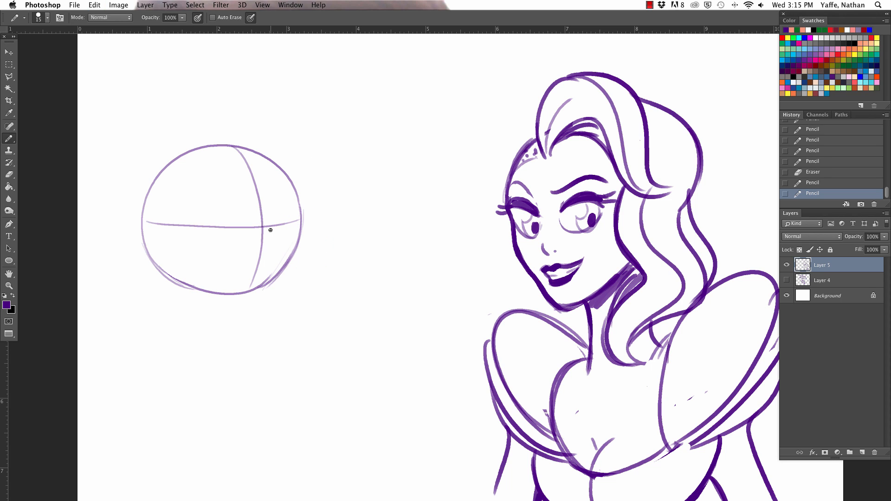
left_click_drag(263, 232, 323, 226)
left_click_drag(315, 257, 290, 274)
key("super+z")
left_click_drag(262, 231, 287, 276)
key("super+z")
left_click_drag(263, 231, 305, 275)
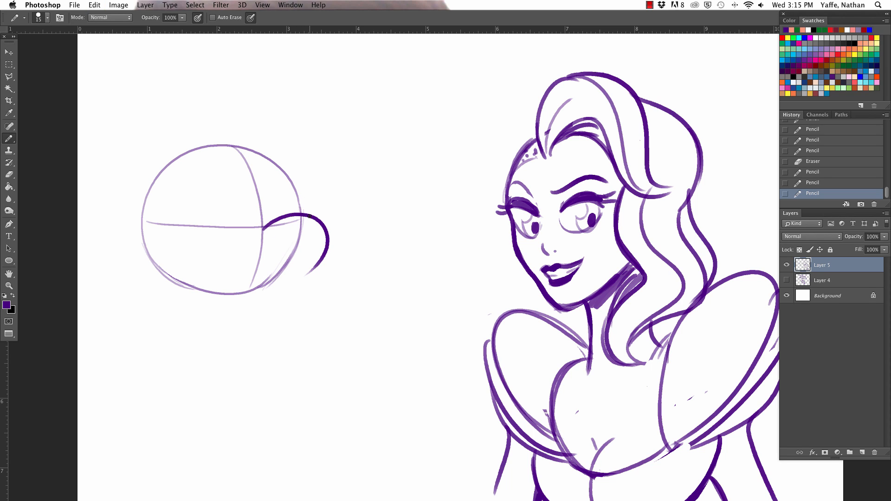
key("super+z")
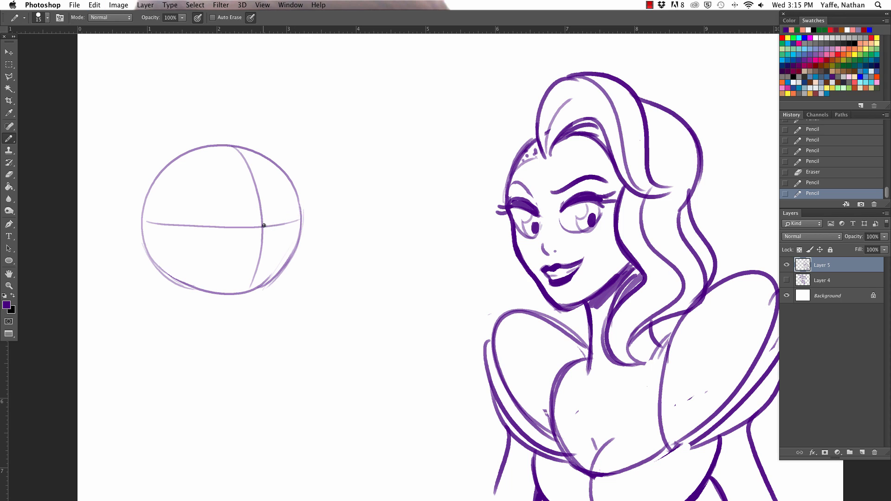
- Draw a rounded bulge from the guideline crossing past the circle's edge, close it underneath, and erase the overlapping guide lines
mouse_move(262, 228)
left_mouse_down()
mouse_move(275, 280)
mouse_move(268, 282)
mouse_move(285, 266)
mouse_move(272, 281)
left_mouse_up()
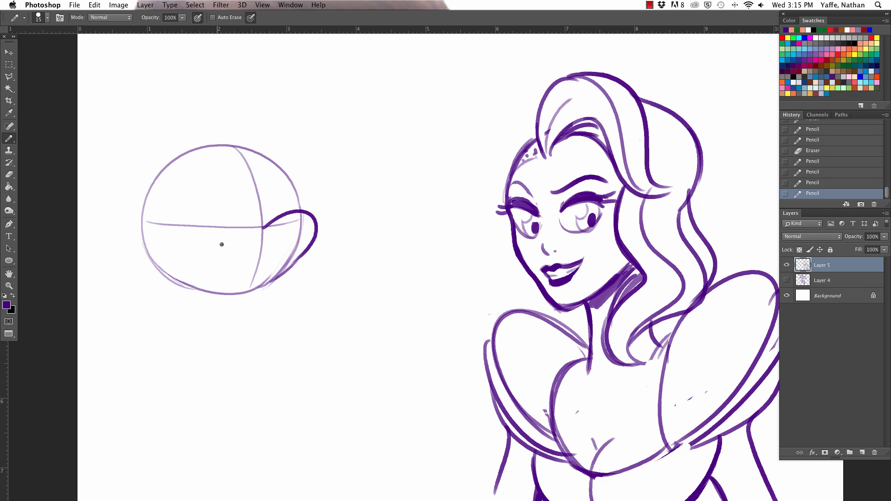
left_click_drag(209, 248, 287, 267)
key("super+z")
mouse_move(208, 246)
left_mouse_down()
mouse_move(232, 269)
mouse_move(298, 264)
mouse_move(309, 251)
mouse_move(301, 224)
mouse_move(269, 226)
left_mouse_up()
key("e")
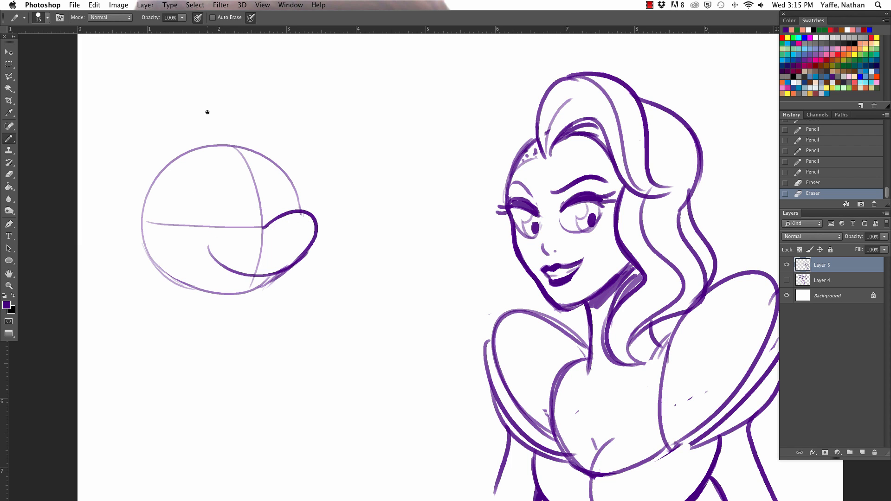
- Redraw the muzzle's lower line as a smile rising to the eye line, ending in a short hooked cheek crease
left_click_drag(223, 272, 195, 223)
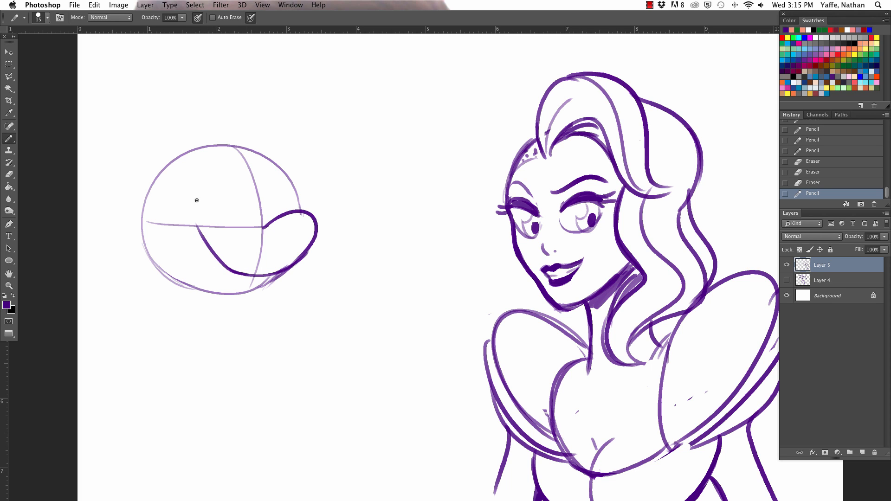
key("super+z")
left_click_drag(251, 275, 193, 220)
key("super+z")
mouse_move(248, 275)
left_mouse_down()
mouse_move(200, 222)
mouse_move(213, 229)
left_mouse_up()
key("super+z")
- Erase the head circle and centre line where they cross the smile line beneath the muzzle
key("e")
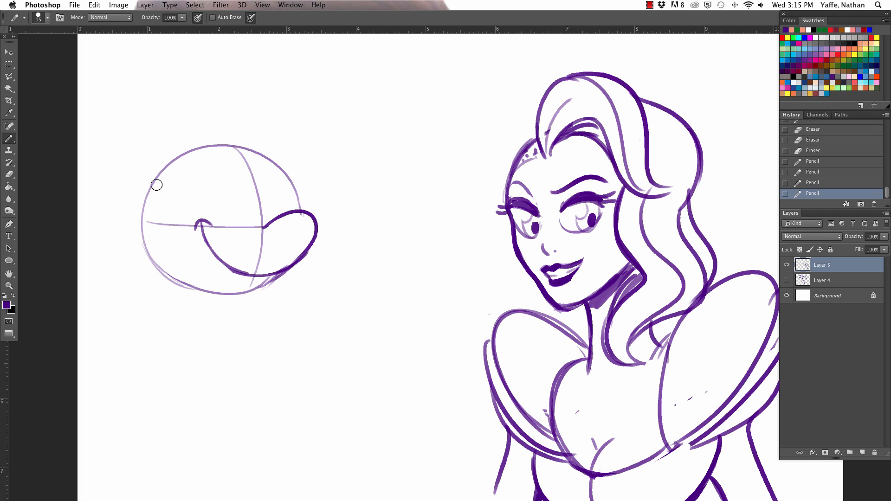
left_click_drag(218, 264, 256, 278)
mouse_move(217, 265)
left_mouse_down()
mouse_move(267, 273)
mouse_move(272, 263)
mouse_move(242, 273)
mouse_move(270, 274)
left_mouse_up()
key("b")
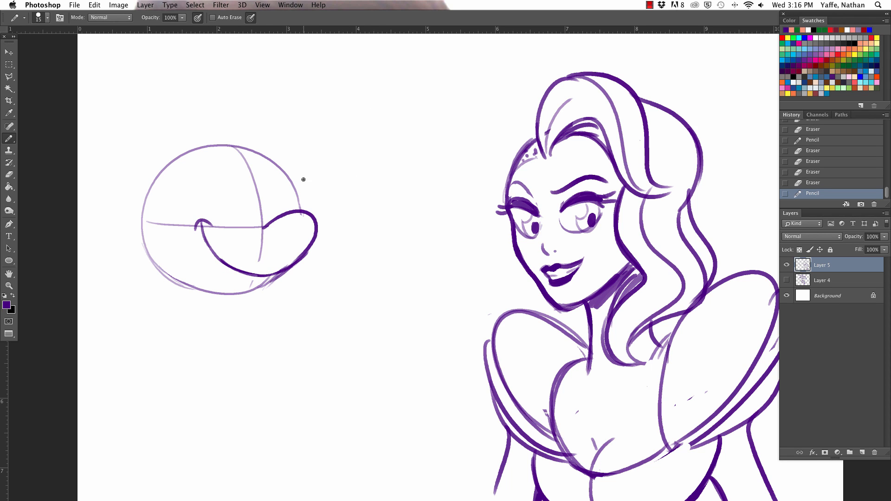
- Draw a filled oval nose with a highlight on the muzzle's tip and an open, filled mouth with a tongue under the smile
mouse_move(300, 208)
left_mouse_down()
mouse_move(327, 177)
mouse_move(311, 198)
mouse_move(315, 186)
mouse_move(306, 187)
mouse_move(303, 200)
mouse_move(313, 211)
mouse_move(324, 177)
mouse_move(322, 202)
mouse_move(320, 172)
mouse_move(310, 178)
mouse_move(317, 171)
mouse_move(305, 205)
left_mouse_up()
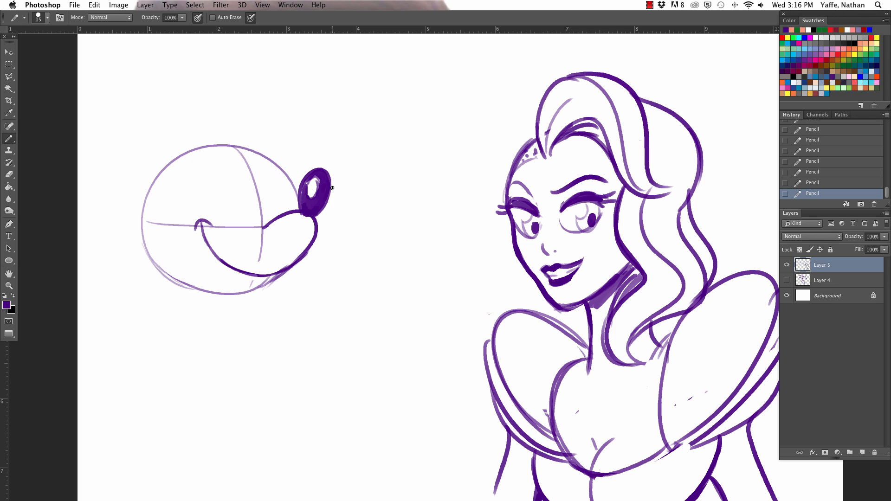
mouse_move(203, 226)
left_mouse_down()
mouse_move(220, 282)
mouse_move(234, 286)
left_mouse_up()
key("super+z")
mouse_move(202, 227)
left_mouse_down()
mouse_move(251, 277)
mouse_move(208, 265)
mouse_move(232, 284)
mouse_move(225, 274)
mouse_move(243, 288)
mouse_move(243, 280)
mouse_move(213, 256)
mouse_move(205, 264)
mouse_move(210, 253)
mouse_move(246, 275)
left_mouse_up()
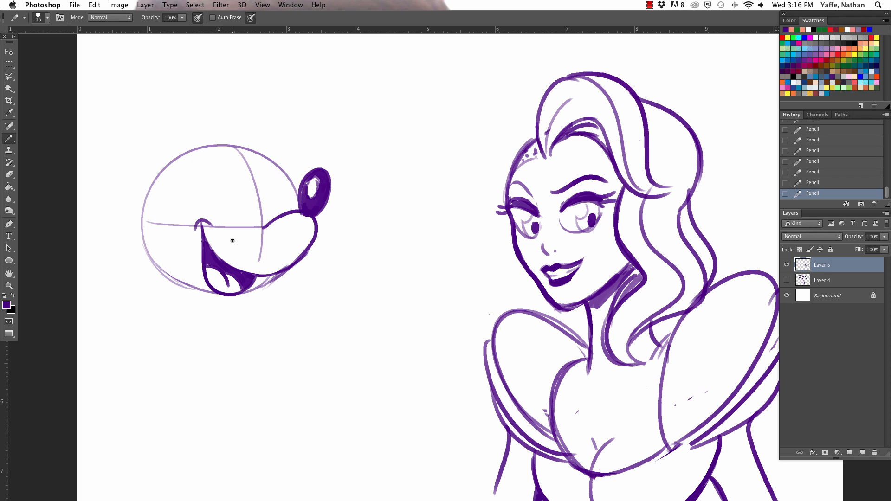
- Draw a curved chin line around the open mouth, joining the underside of the muzzle
mouse_move(194, 275)
left_mouse_down()
mouse_move(208, 298)
mouse_move(273, 286)
left_mouse_up()
key("super+z")
mouse_move(193, 276)
left_mouse_down()
mouse_move(272, 280)
mouse_move(245, 302)
mouse_move(271, 275)
left_mouse_up()
key("super+z")
key("super+z")
- Redraw the muzzle's upper line so it starts farther inside the face, and erase the centre guide line within the muzzle
left_click_drag(251, 239, 301, 210)
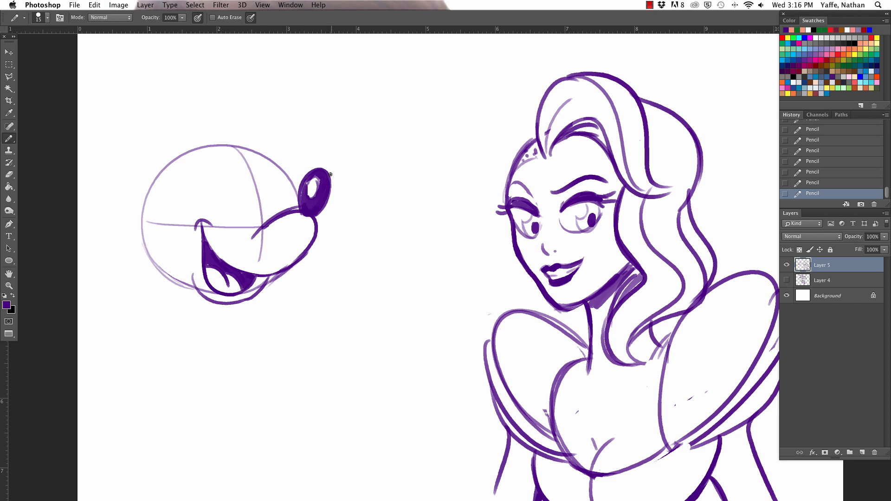
key("super+z")
left_click_drag(248, 237, 299, 211)
mouse_move(261, 236)
left_mouse_down()
mouse_move(280, 220)
mouse_move(260, 260)
left_mouse_up()
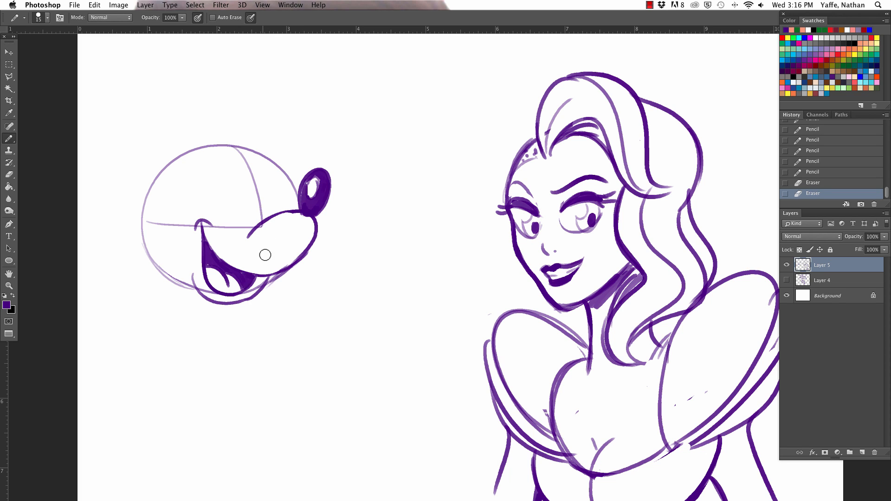
- Erase the head circle left inside the chin and strengthen the chin line where it meets the muzzle
mouse_move(251, 292)
left_mouse_down()
mouse_move(262, 279)
mouse_move(210, 292)
mouse_move(207, 260)
left_mouse_up()
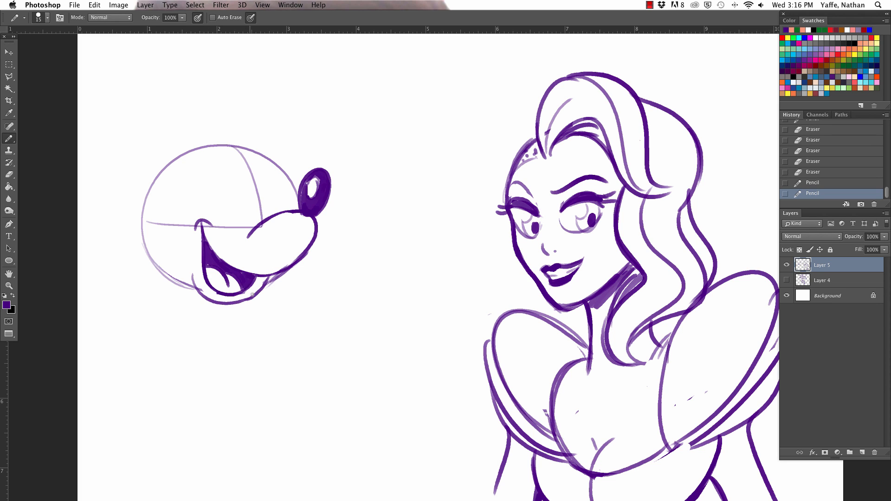
left_click_drag(252, 295, 276, 267)
left_click_drag(227, 301, 257, 284)
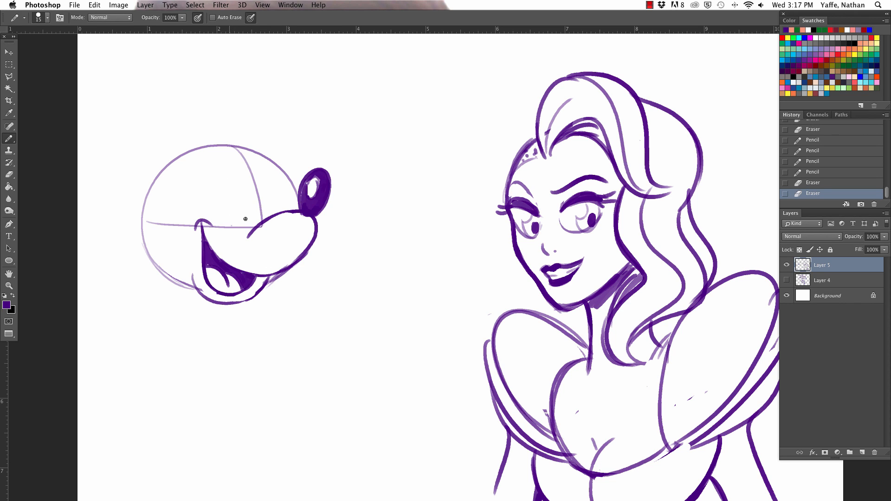
- Draw two tall oval eyes above the muzzle and fill a dark pupil at the base of each
mouse_move(233, 226)
left_mouse_down()
mouse_move(249, 218)
mouse_move(215, 181)
mouse_move(248, 220)
mouse_move(251, 204)
mouse_move(287, 199)
mouse_move(263, 200)
mouse_move(282, 199)
mouse_move(282, 213)
left_mouse_up()
key("super+z")
key("super+z")
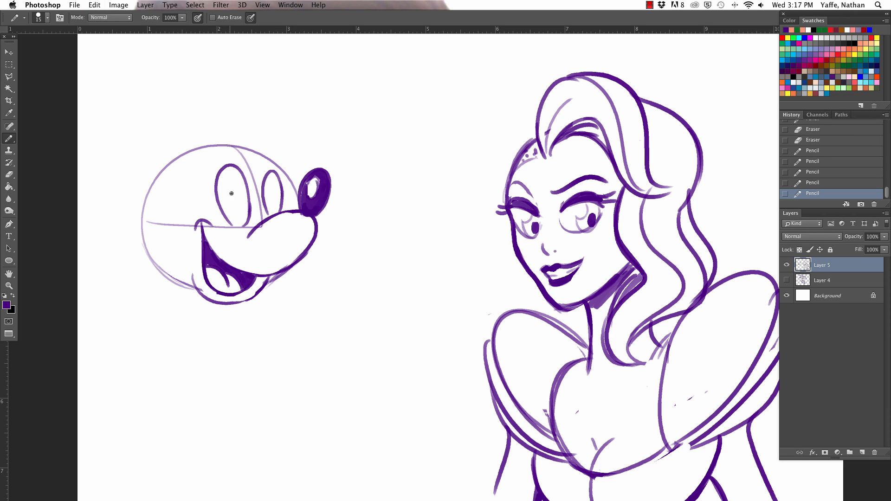
mouse_move(221, 205)
left_mouse_down()
mouse_move(271, 214)
mouse_move(267, 198)
mouse_move(269, 212)
mouse_move(228, 221)
mouse_move(232, 200)
mouse_move(230, 222)
left_mouse_up()
key("super+z")
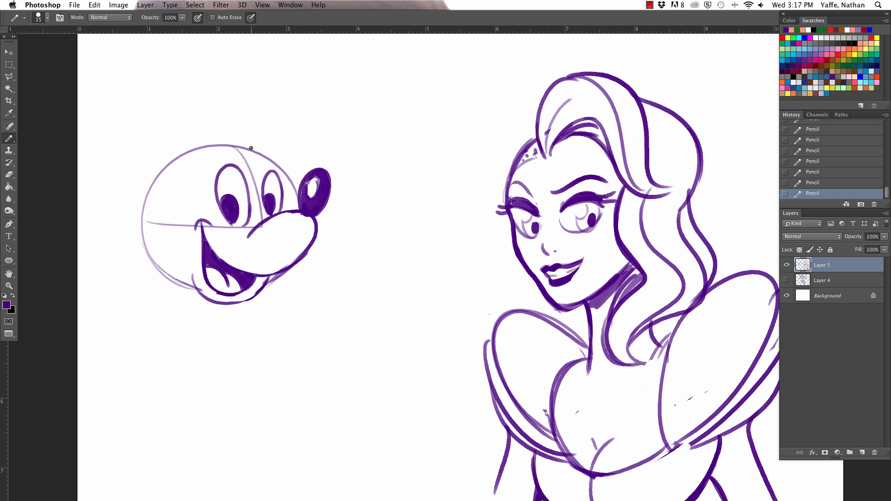
- Draw the rounded cheek curve from the jaw to the smile and the arched face-mask line above the eyes
left_click_drag(168, 273, 211, 224)
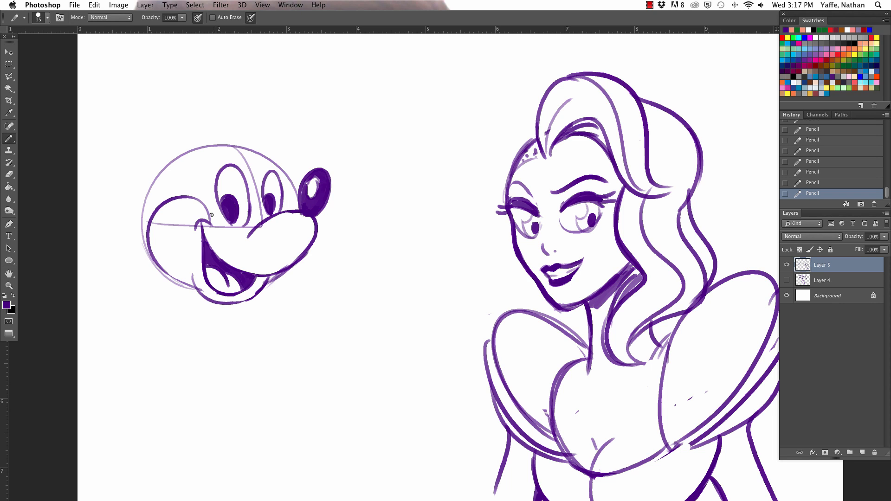
key("super+z")
mouse_move(164, 267)
left_mouse_down()
mouse_move(214, 204)
mouse_move(198, 177)
mouse_move(212, 149)
mouse_move(263, 161)
left_mouse_up()
key("super+z")
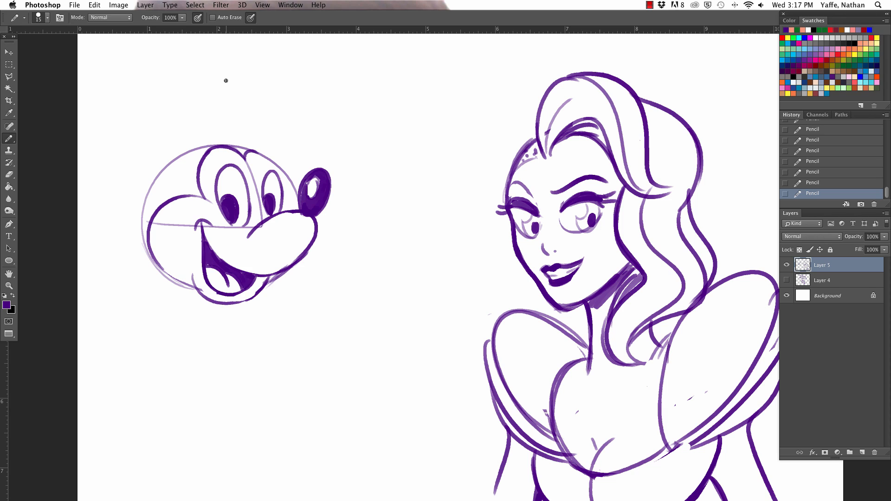
- Erase the guide lines around the eyes, and draw both eyebrows and the face edge beside the far eye
mouse_move(206, 227)
left_mouse_down()
mouse_move(257, 213)
mouse_move(256, 190)
left_mouse_up()
left_click_drag(249, 171, 290, 183)
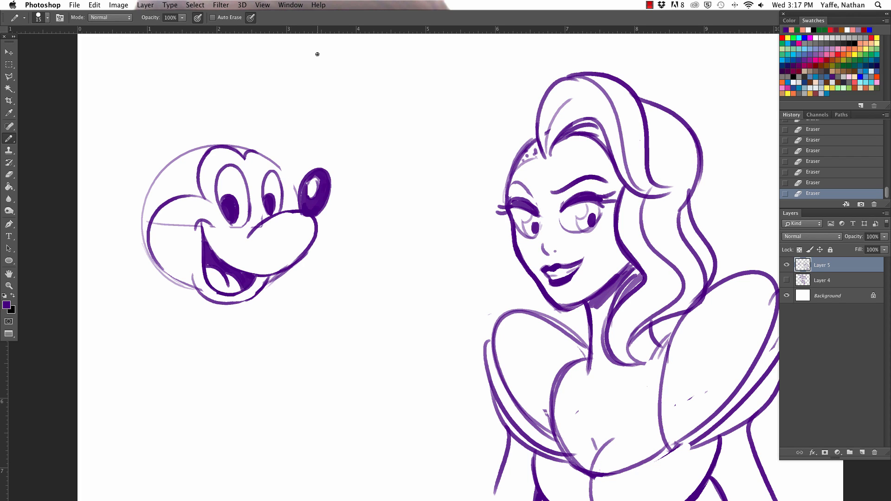
left_click_drag(260, 152, 294, 203)
left_click_drag(212, 162, 270, 158)
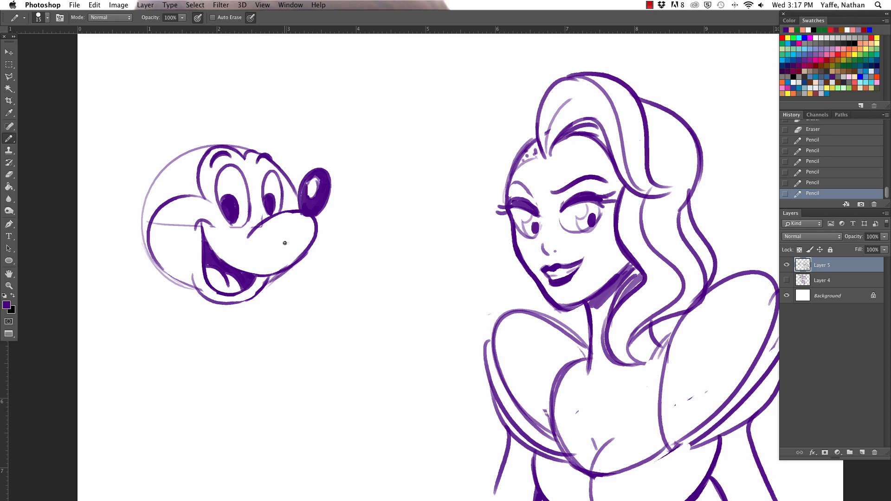
- Erase the leftover eye line across the cheek and the stray guide marks beside the far eye and muzzle
key("e")
left_click_drag(194, 227, 158, 223)
right_click(291, 171)
mouse_move(283, 175)
left_mouse_down()
mouse_move(291, 209)
mouse_move(294, 177)
left_mouse_up()
key("e")
key("b")
key("e")
left_click_drag(251, 233, 258, 218)
key("b")
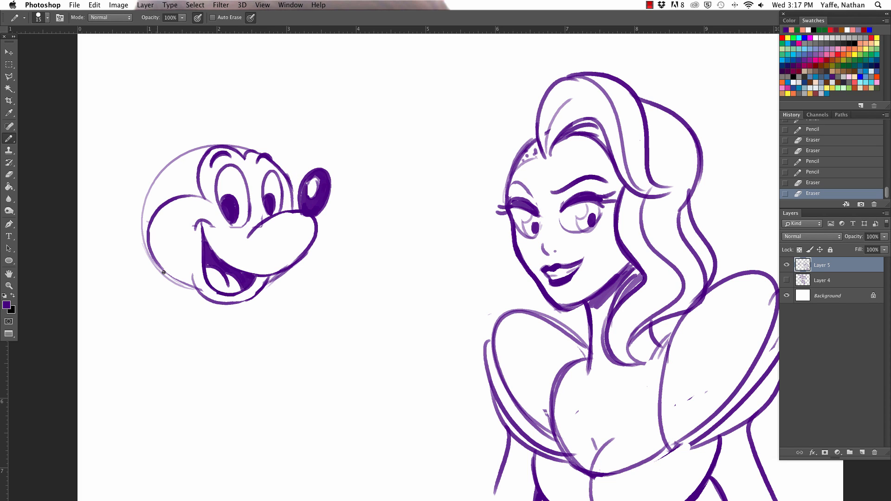
- Strengthen the back outline of the head and fill the skullcap area behind the face mask with purple
mouse_move(137, 208)
left_mouse_down()
mouse_move(148, 248)
mouse_move(145, 209)
mouse_move(173, 163)
mouse_move(211, 145)
mouse_move(243, 148)
left_mouse_up()
key("super+z")
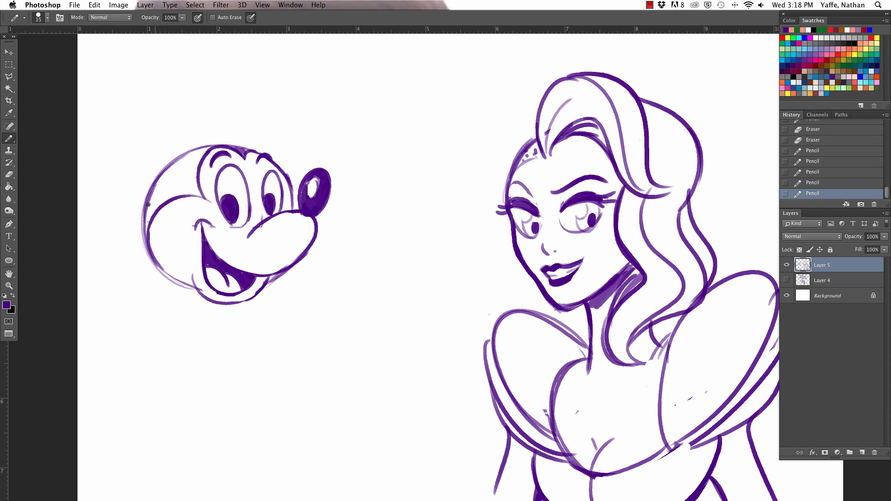
mouse_move(148, 204)
left_mouse_down()
mouse_move(147, 223)
mouse_move(159, 193)
left_mouse_up()
mouse_move(155, 209)
left_mouse_down()
mouse_move(177, 195)
mouse_move(170, 183)
mouse_move(179, 165)
mouse_move(178, 194)
mouse_move(190, 185)
mouse_move(200, 195)
mouse_move(194, 163)
mouse_move(202, 153)
mouse_move(179, 160)
mouse_move(185, 158)
left_mouse_up()
left_click_drag(204, 147, 183, 175)
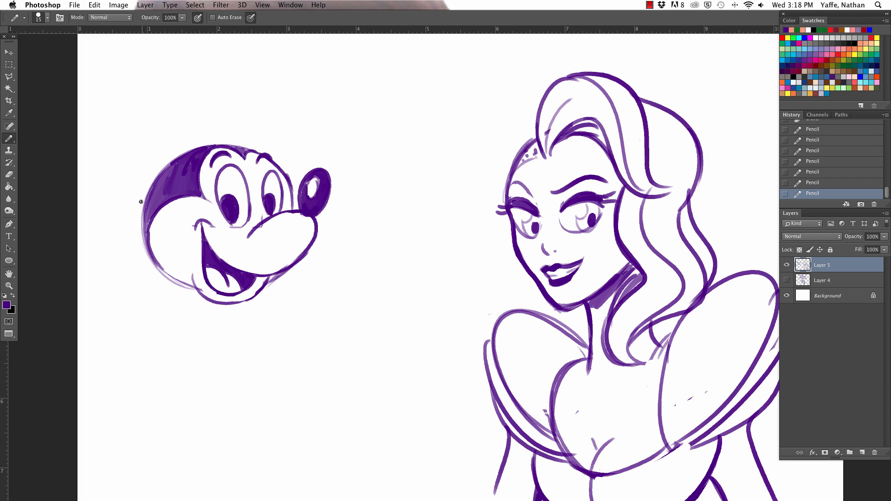
- Draw two large oval ears, one on the back of the head and one on top
mouse_move(144, 209)
left_mouse_down()
mouse_move(98, 133)
mouse_move(168, 148)
left_mouse_up()
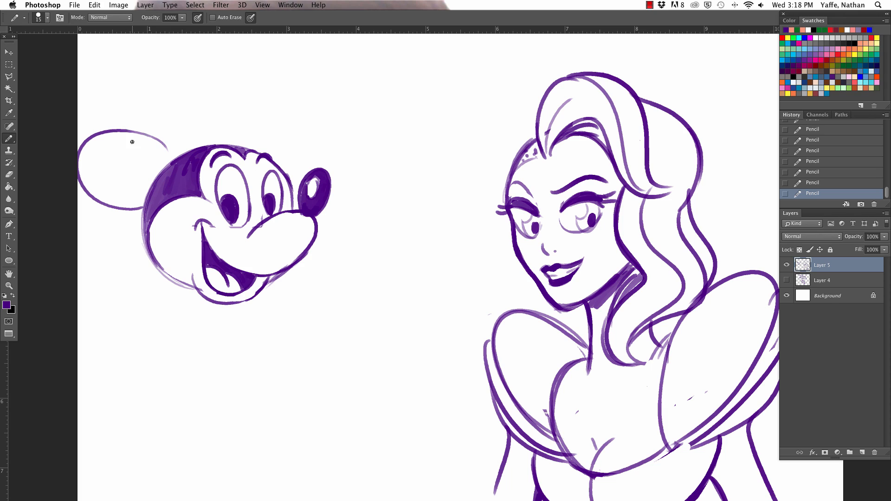
key("super+z")
mouse_move(144, 204)
left_mouse_down()
mouse_move(134, 132)
mouse_move(110, 129)
mouse_move(168, 162)
left_mouse_up()
left_click_drag(214, 144, 253, 110)
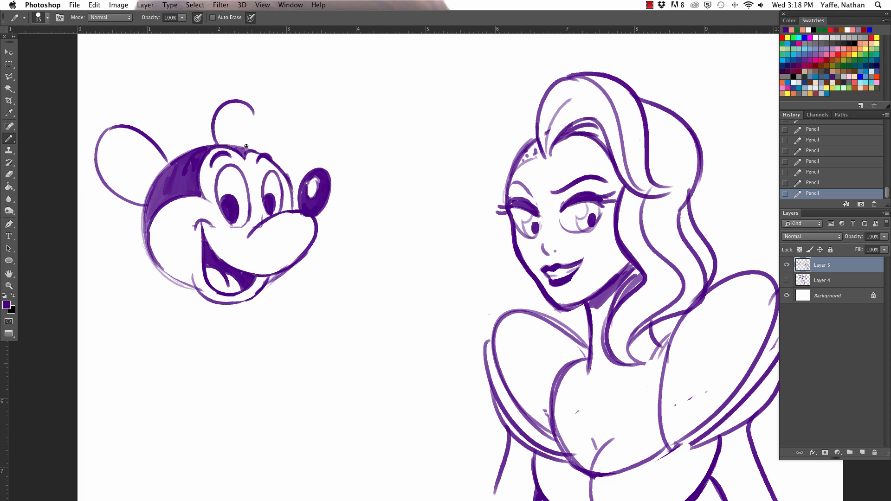
key("super+z")
left_click_drag(210, 146, 254, 100)
left_click_drag(242, 148, 255, 93)
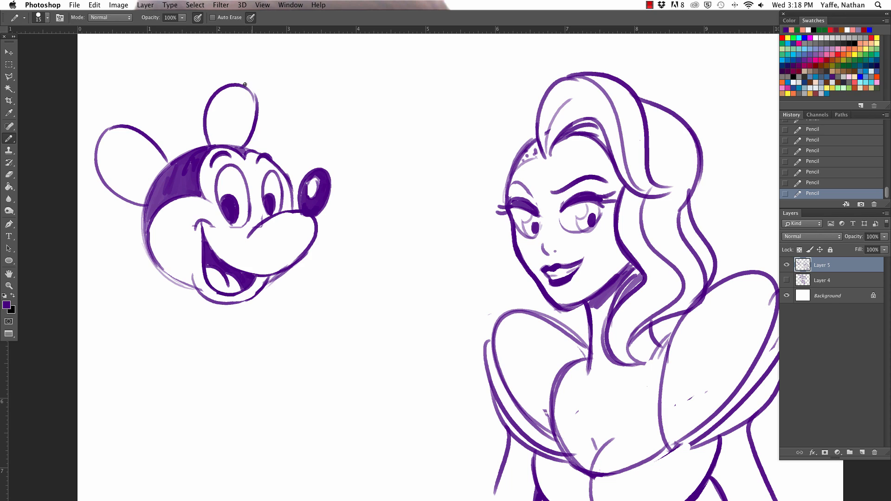
key("super+z")
mouse_move(243, 148)
left_mouse_down()
mouse_move(248, 87)
mouse_move(256, 107)
left_mouse_up()
- Fill both ears with purple using the pencil at size 45, rounding out the back ear's outline
key("]")
key("]")
key("]")
key("]")
key("]")
key("]")
mouse_move(145, 200)
left_mouse_down()
mouse_move(103, 165)
mouse_move(130, 196)
mouse_move(104, 158)
mouse_move(104, 139)
mouse_move(109, 166)
mouse_move(109, 157)
mouse_move(123, 175)
mouse_move(106, 149)
mouse_move(114, 133)
mouse_move(143, 139)
mouse_move(159, 158)
mouse_move(150, 184)
mouse_move(138, 168)
left_mouse_up()
mouse_move(213, 123)
left_mouse_down()
mouse_move(234, 145)
mouse_move(226, 123)
mouse_move(244, 113)
mouse_move(244, 133)
mouse_move(250, 121)
mouse_move(239, 90)
mouse_move(249, 113)
mouse_move(228, 94)
left_mouse_up()
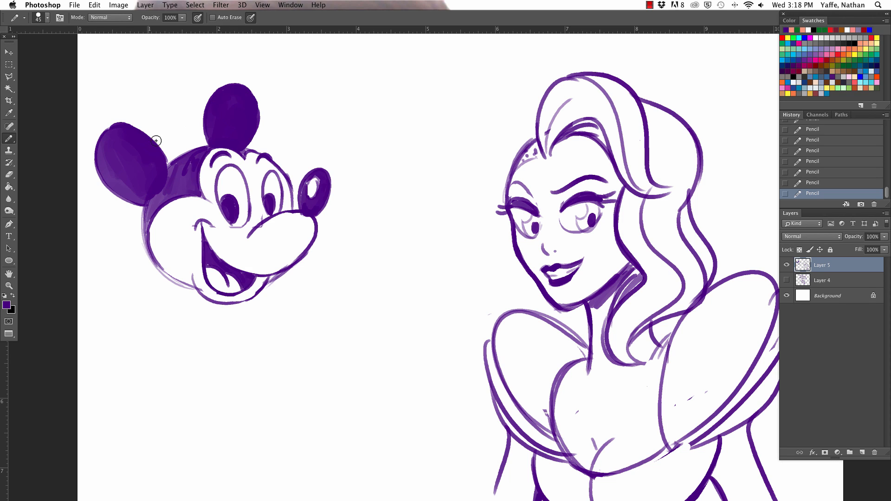
mouse_move(111, 129)
left_mouse_down()
mouse_move(149, 136)
mouse_move(165, 175)
mouse_move(153, 142)
mouse_move(153, 178)
mouse_move(159, 149)
mouse_move(154, 160)
mouse_move(113, 164)
mouse_move(121, 190)
mouse_move(104, 164)
mouse_move(142, 201)
mouse_move(102, 155)
mouse_move(101, 163)
mouse_move(127, 127)
mouse_move(100, 141)
left_mouse_up()
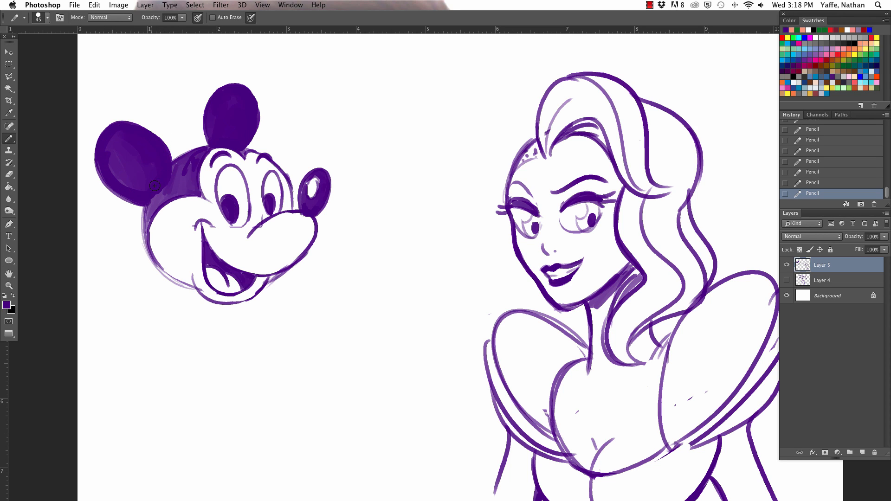
mouse_move(165, 188)
left_mouse_down()
mouse_move(147, 215)
mouse_move(182, 163)
left_mouse_up()
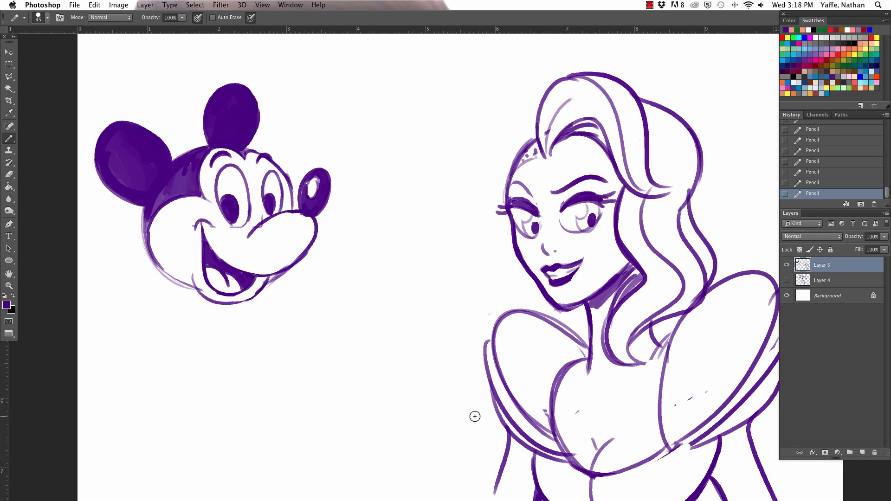
- Tidy the edges of both ears with the pencil at size 25 and add short tuft strokes beside the top ear
key("bracketleft")
key("bracketleft")
key("bracketleft")
key("bracketleft")
left_click_drag(242, 151, 256, 145)
left_click_drag(207, 142, 216, 103)
mouse_move(130, 122)
left_mouse_down()
mouse_move(161, 140)
mouse_move(170, 163)
mouse_move(169, 140)
left_mouse_up()
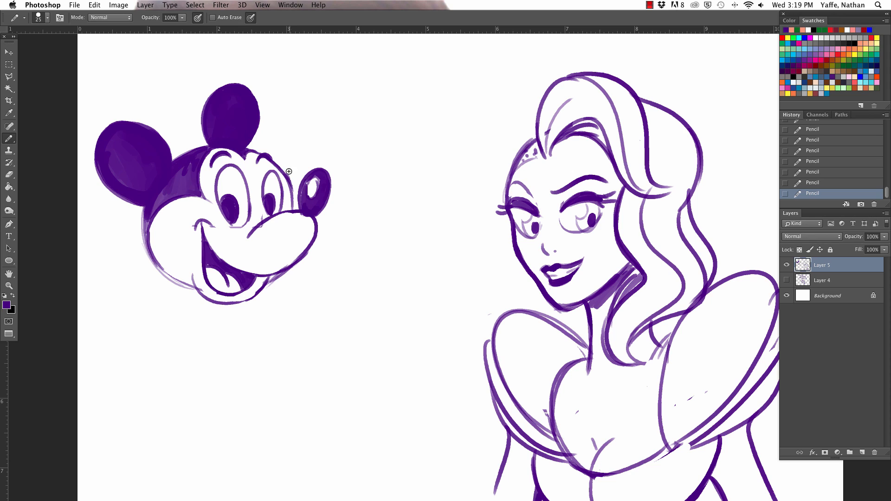
mouse_move(245, 148)
left_mouse_down()
mouse_move(280, 137)
mouse_move(281, 146)
mouse_move(279, 127)
mouse_move(269, 131)
mouse_move(271, 140)
left_mouse_up()
key("super+z")
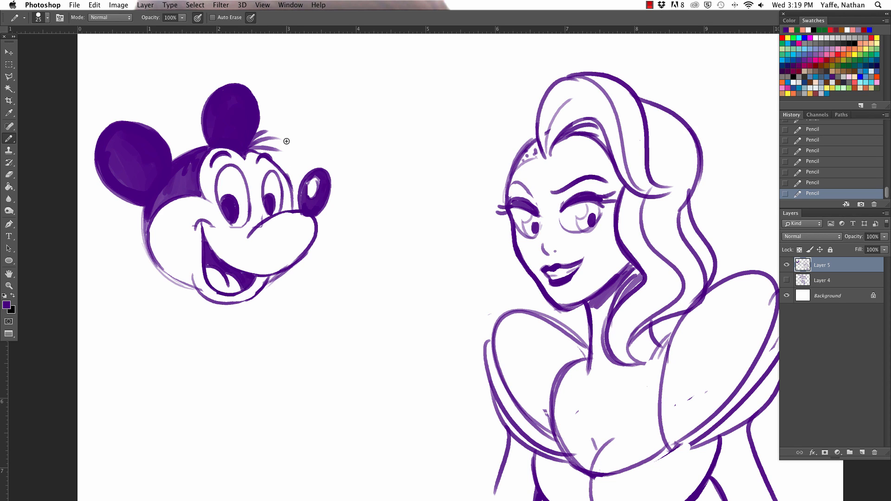
- Select the mouse head with a rectangular marquee, move it closer to the woman and slightly down, and deselect it
left_click(10, 67)
left_click_drag(77, 69, 358, 325)
key("v")
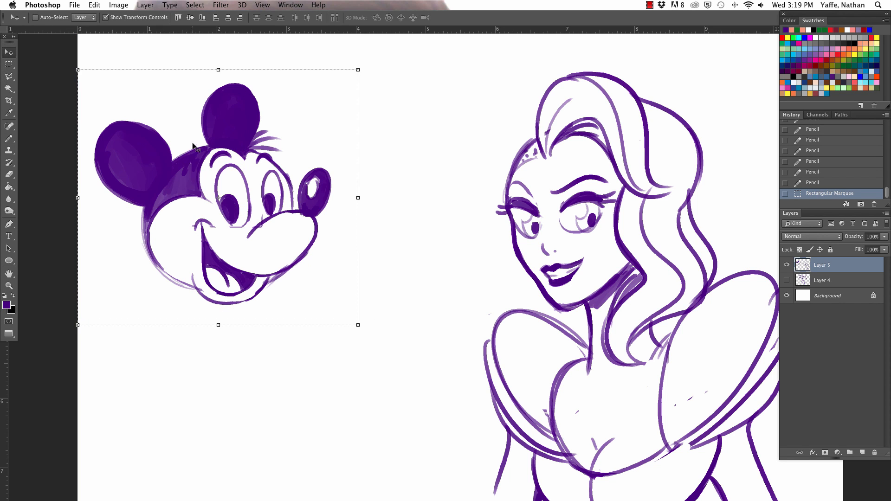
left_click_drag(192, 147, 252, 160)
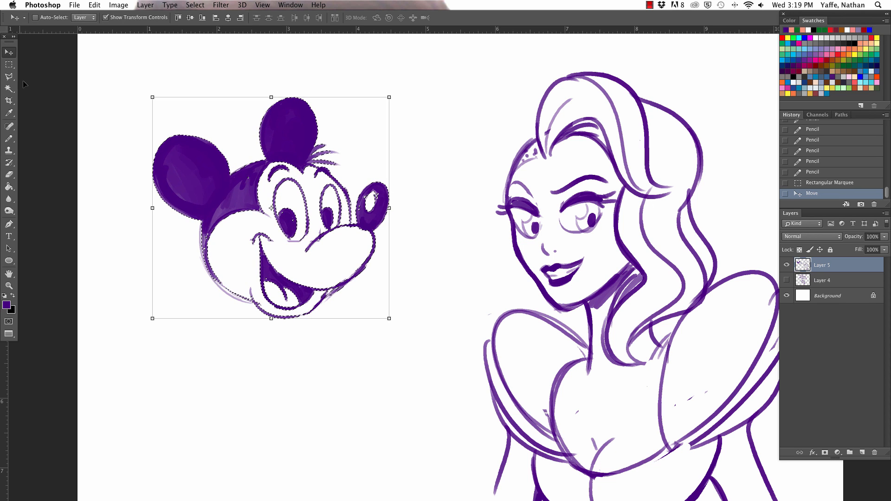
left_click(10, 66)
left_click(127, 74)
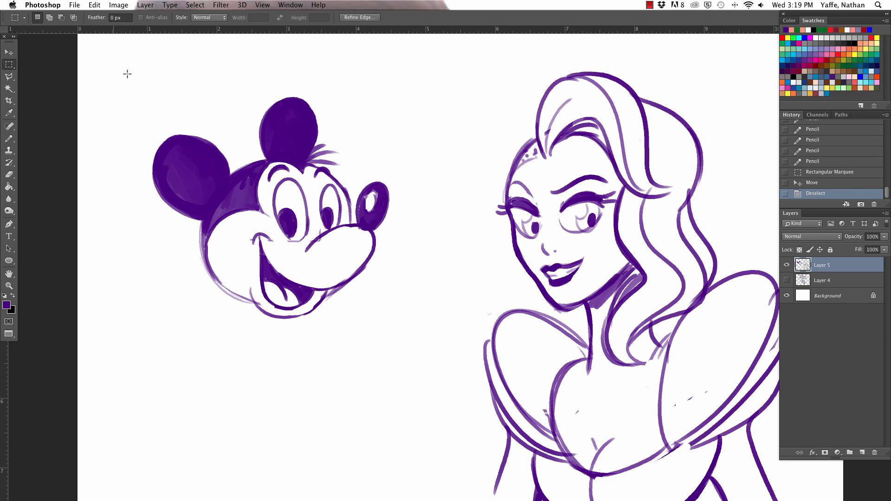
- Draw the body's front line and curved back line down from the mouse's head with the pencil at size 15
left_click(9, 139)
scroll(206, 116, "down", 5)
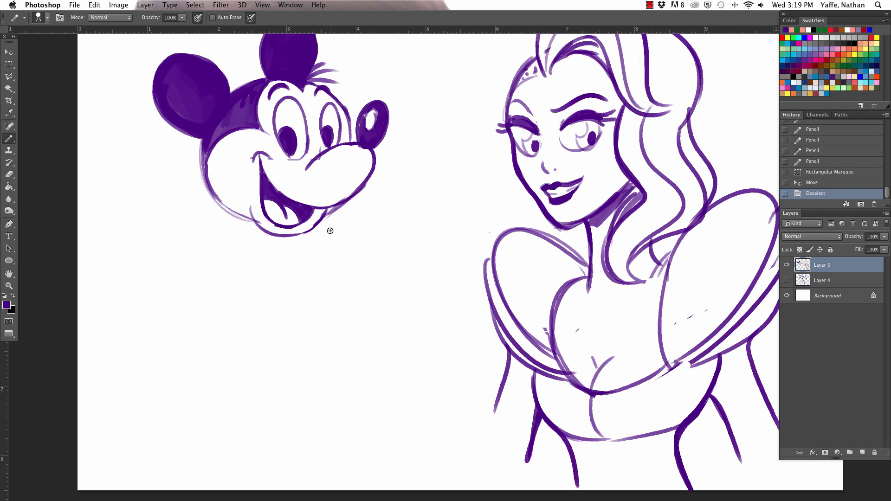
key("bracketleft")
key("bracketleft")
key("bracketleft")
left_click_drag(327, 215, 390, 310)
mouse_move(236, 226)
left_mouse_down()
mouse_move(250, 243)
mouse_move(275, 370)
left_mouse_up()
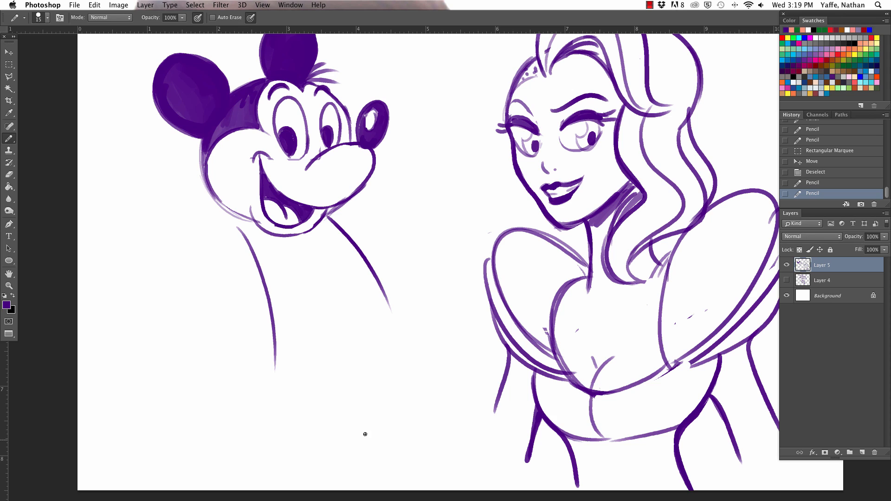
key("super+z")
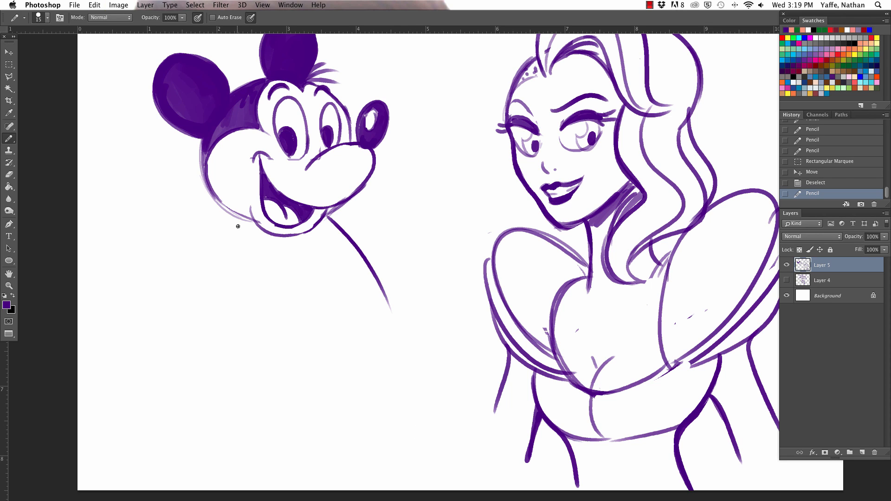
left_click_drag(234, 222, 276, 324)
- Draw the curved waistline, rounded front and lower edge of the shorts, and erase the front body line inside them
mouse_move(272, 293)
left_mouse_down()
mouse_move(299, 280)
mouse_move(389, 278)
mouse_move(427, 355)
left_mouse_up()
mouse_move(267, 293)
left_mouse_down()
mouse_move(262, 384)
mouse_move(383, 383)
left_mouse_up()
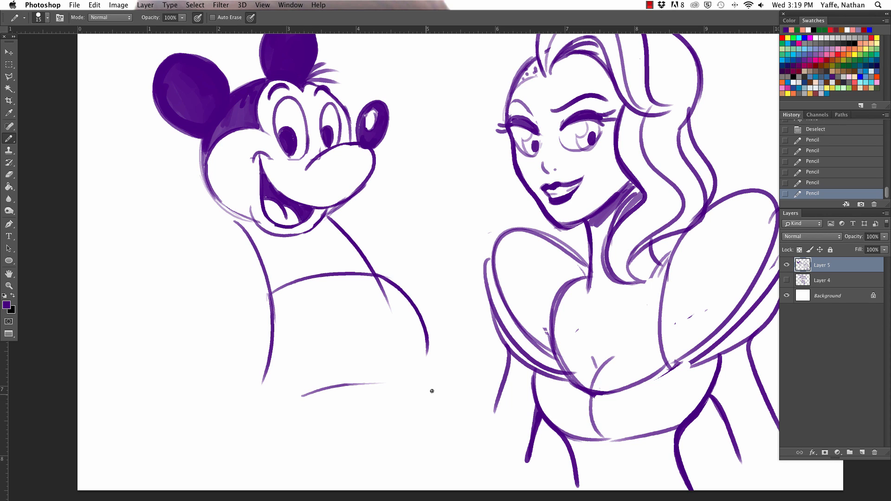
left_click_drag(417, 317, 431, 380)
left_click_drag(374, 282, 392, 310)
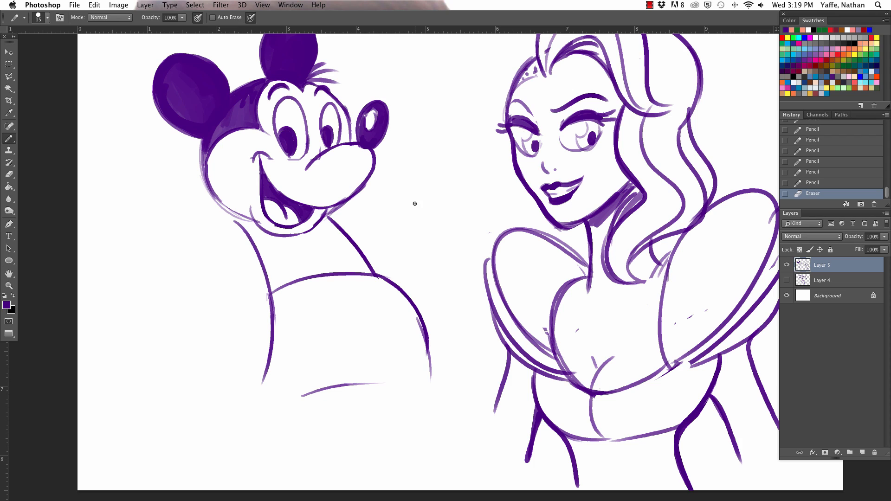
- Draw two curved lines for the rear arm, sweeping outward and down from beneath the mouse's cheek
left_click_drag(221, 208, 128, 271)
left_click(231, 231)
mouse_move(238, 224)
left_mouse_down()
mouse_move(191, 250)
mouse_move(167, 277)
left_mouse_up()
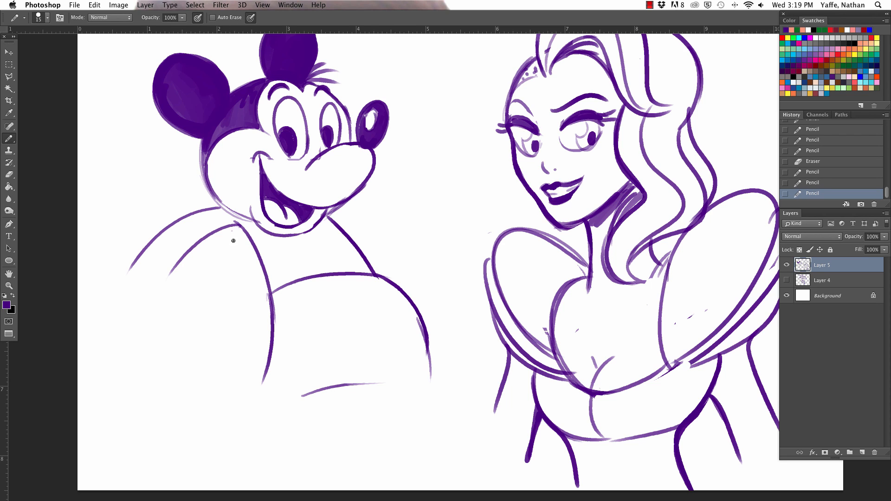
- Draw two curved lines for the front arm, reaching from beneath the mouse's chin toward the woman
left_click_drag(339, 212, 406, 216)
left_click_drag(351, 238, 428, 237)
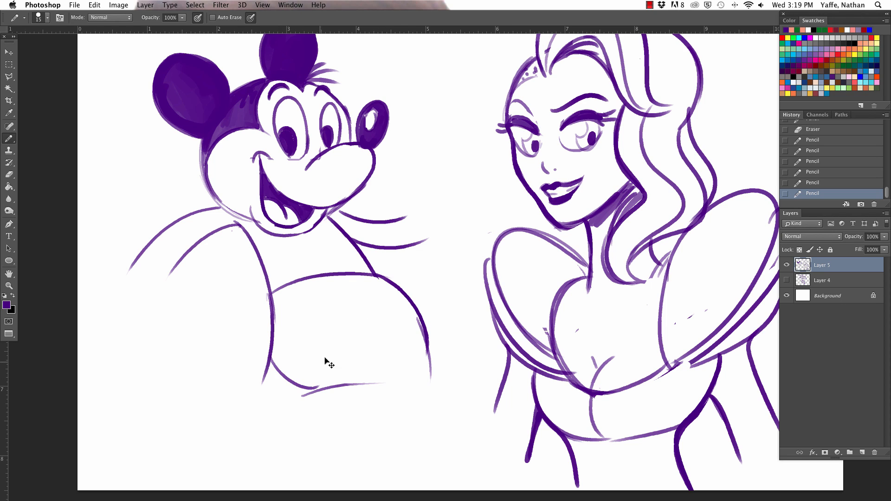
- Draw the curved leg opening and rounded front hem of the shorts, plus a side line with a small loop at the back
left_click_drag(273, 345, 311, 389)
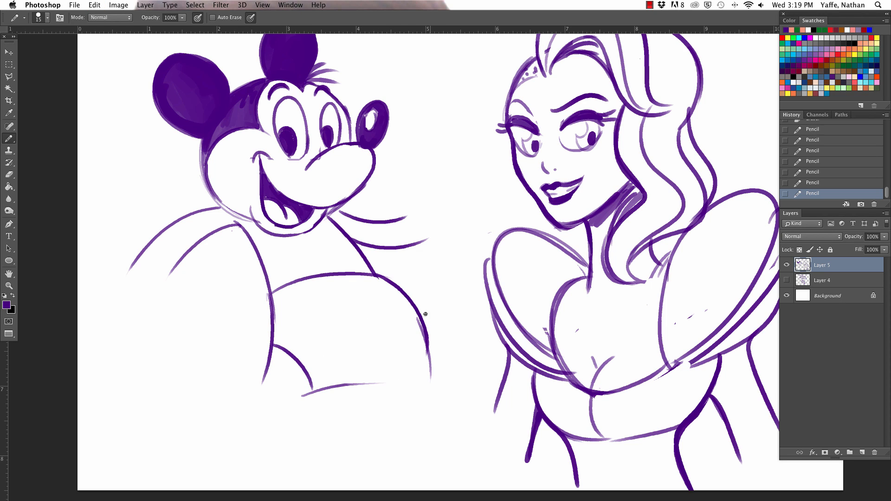
mouse_move(384, 383)
left_mouse_down()
mouse_move(426, 343)
mouse_move(426, 382)
left_mouse_up()
mouse_move(284, 288)
left_mouse_down()
mouse_move(291, 346)
mouse_move(289, 323)
mouse_move(305, 314)
mouse_move(273, 319)
left_mouse_up()
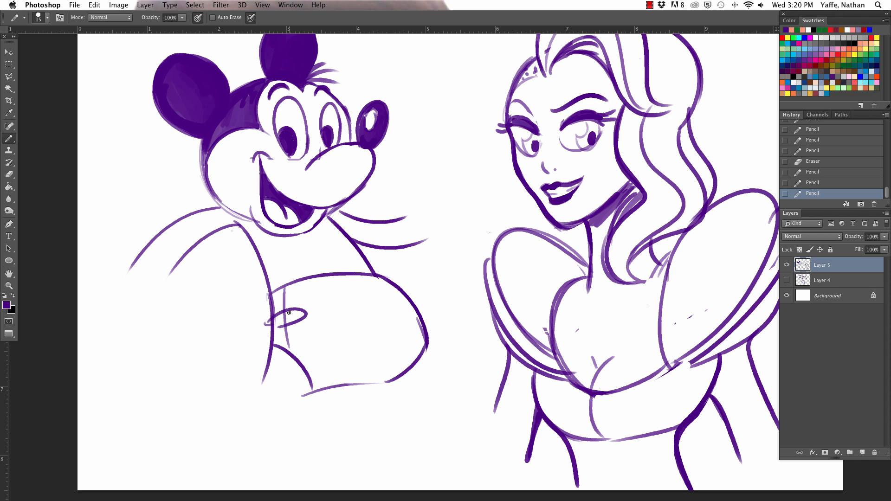
- Draw the mouse's front leg down from the shorts, with a rounded ankle cuff and a large bulbous shoe
left_click_drag(417, 358, 402, 422)
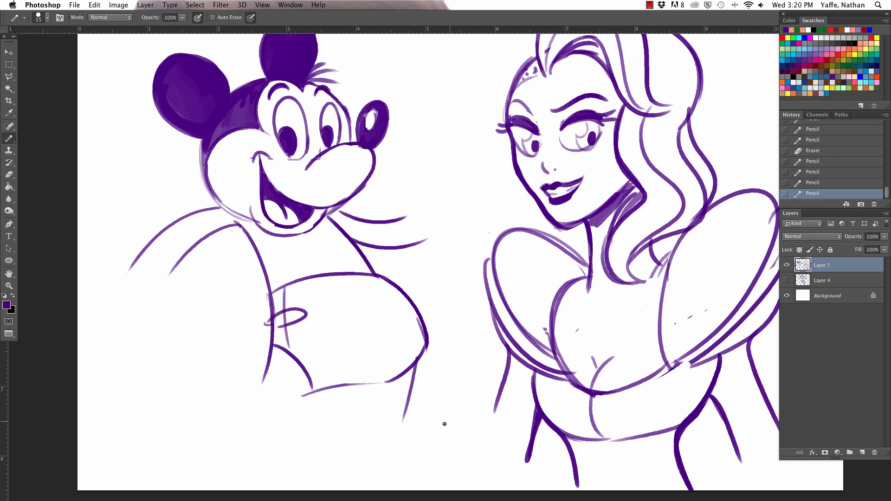
left_click_drag(447, 395, 463, 311)
mouse_move(408, 297)
left_mouse_down()
mouse_move(400, 361)
mouse_move(417, 378)
mouse_move(396, 365)
left_mouse_up()
mouse_move(420, 338)
left_mouse_down()
mouse_move(415, 356)
mouse_move(429, 377)
mouse_move(415, 379)
mouse_move(516, 398)
left_mouse_up()
key("super+z")
left_click_drag(392, 378, 386, 403)
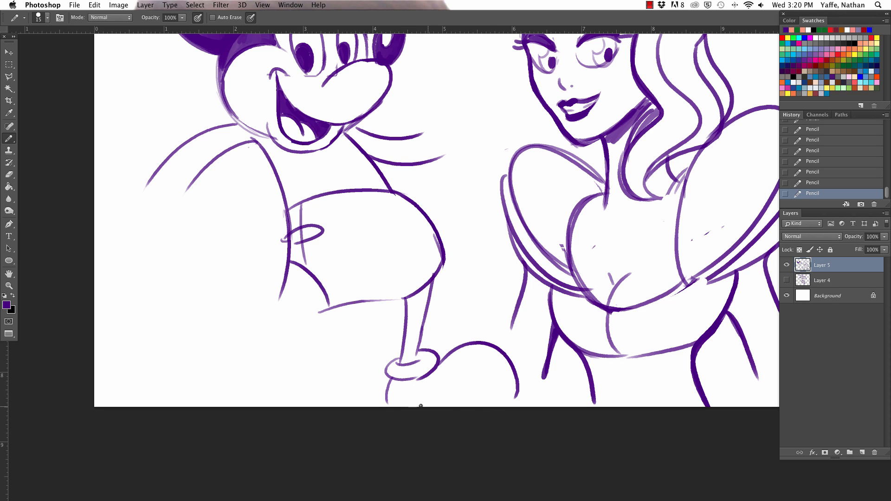
left_click_drag(487, 409, 517, 391)
- Draw the rear leg slanting down from the leg opening of the shorts, ending in a rounded ankle cuff
left_click_drag(323, 309, 298, 348)
mouse_move(285, 290)
left_mouse_down()
mouse_move(266, 353)
mouse_move(287, 384)
mouse_move(260, 367)
mouse_move(277, 328)
mouse_move(287, 385)
left_mouse_up()
key("super+z")
- Draw the rear shoe's rounded toe and heel line below the ankle cuff, and erase the cuff line overlapping the toe
key("super+z")
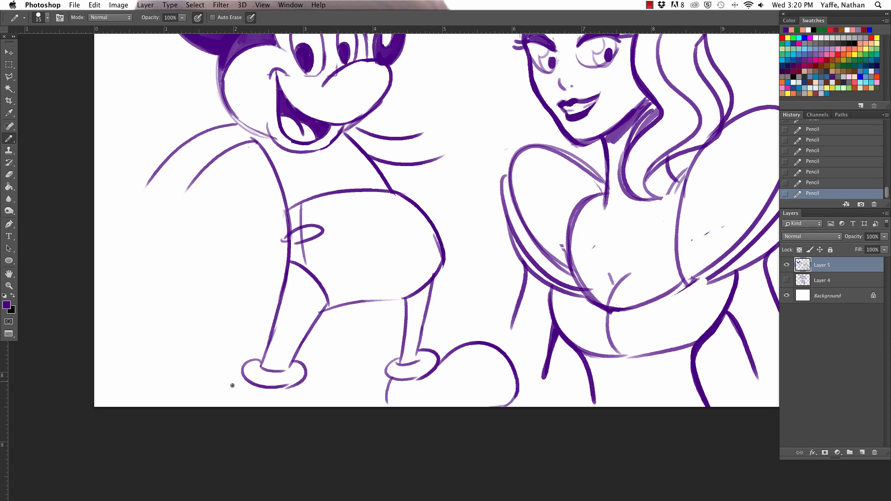
left_click_drag(181, 400, 279, 446)
key("super+z")
left_click_drag(195, 409, 296, 438)
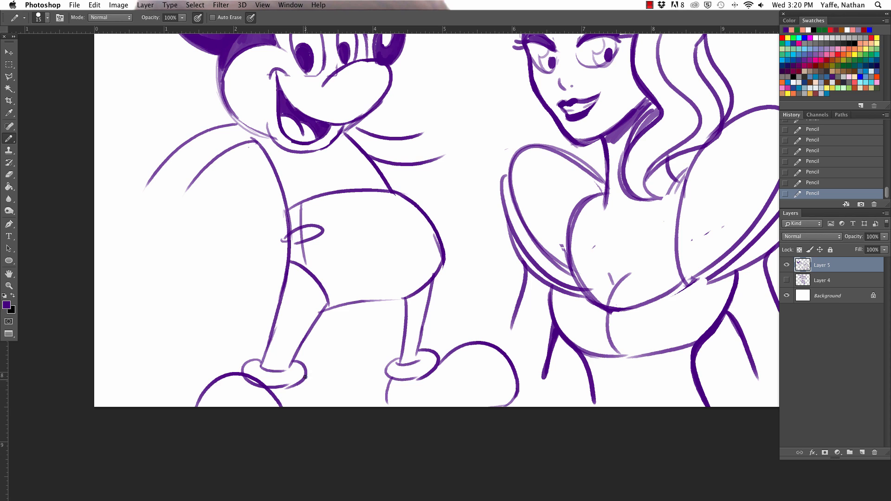
left_click_drag(304, 377, 295, 409)
left_click_drag(244, 381, 259, 389)
left_click_drag(254, 390, 260, 389)
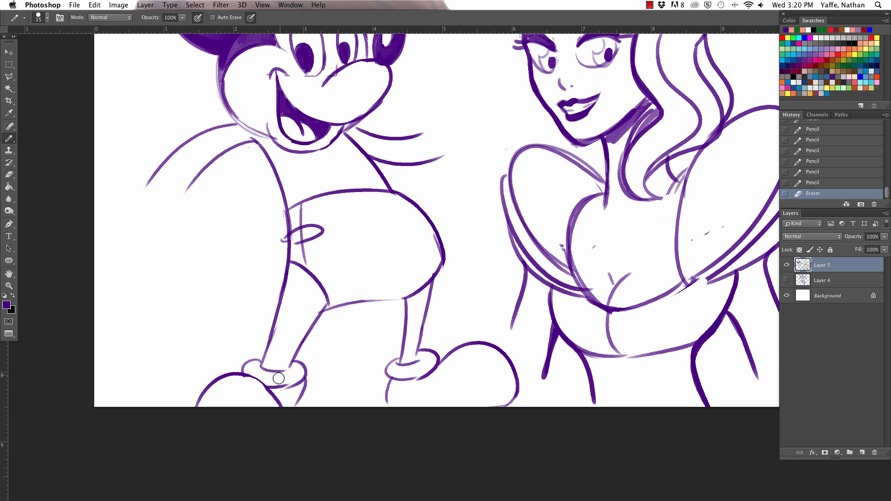
- Draw a rounded glove cuff around the wrist of the mouse's rear arm
scroll(347, 124, "up", 5)
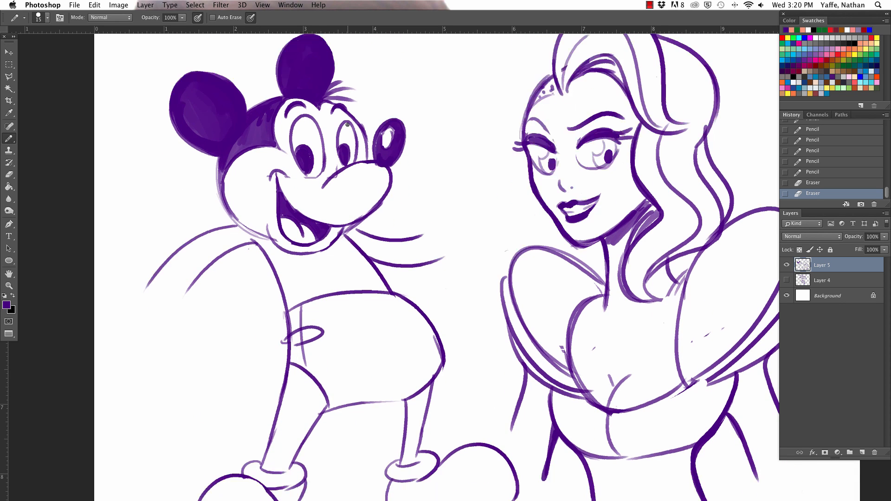
scroll(346, 125, "up", 2)
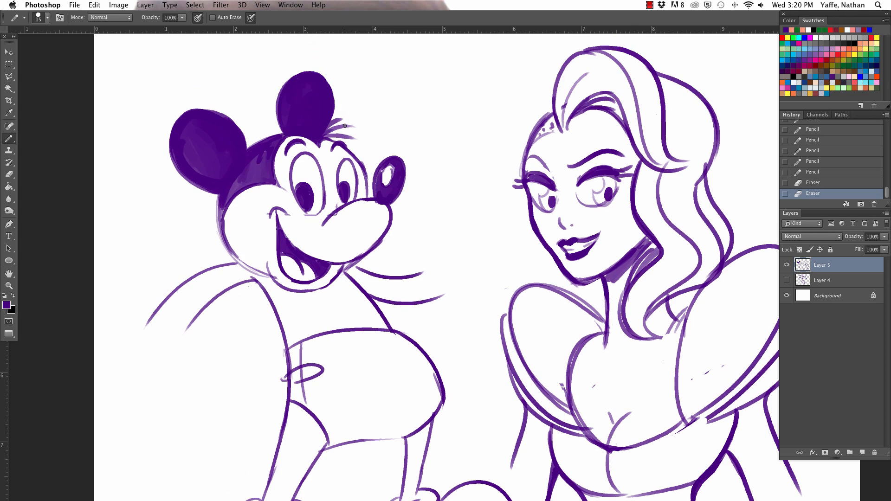
left_click_drag(145, 322, 181, 359)
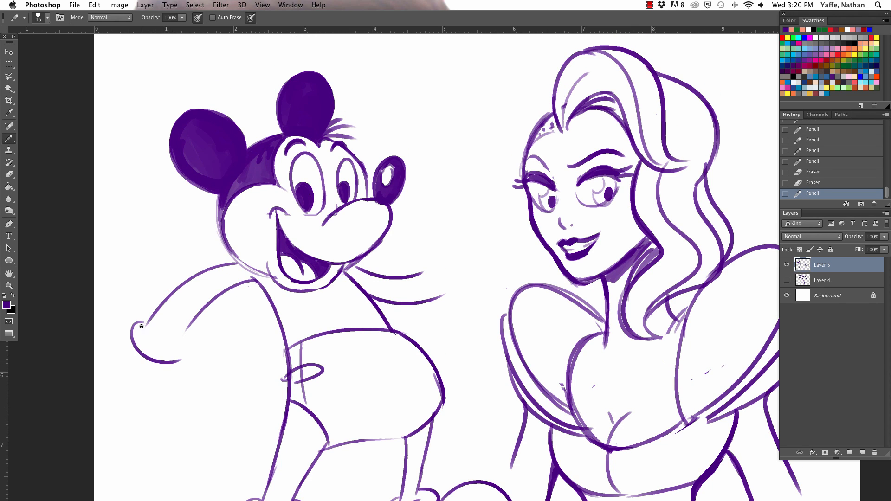
mouse_move(141, 326)
left_mouse_down()
mouse_move(186, 333)
mouse_move(181, 363)
left_mouse_up()
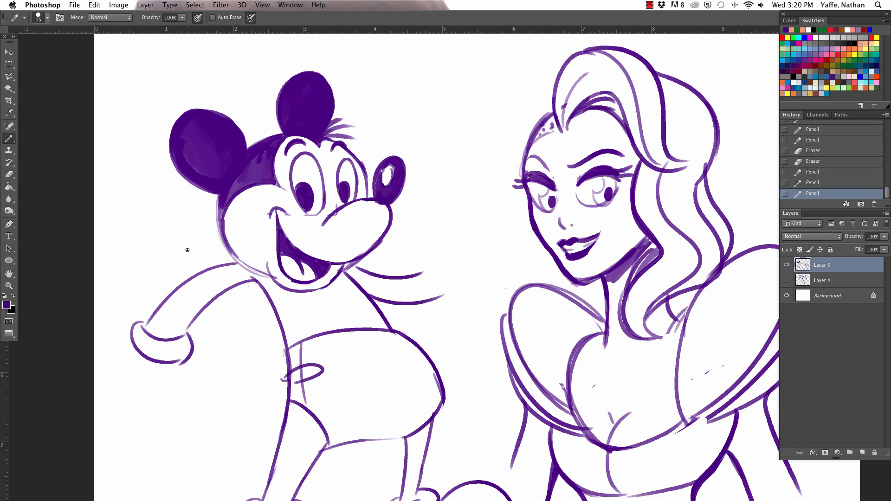
key("ctrl+z")
left_click_drag(187, 332, 182, 357)
- Draw the rear gloved hand with rounded fingers, a thumb and small knuckle marks, erasing overlapping lines
mouse_move(133, 342)
left_mouse_down()
mouse_move(104, 395)
mouse_move(135, 410)
left_mouse_up()
mouse_move(124, 380)
left_mouse_down()
mouse_move(149, 423)
mouse_move(137, 399)
left_mouse_up()
mouse_move(186, 358)
left_mouse_down()
mouse_move(191, 402)
mouse_move(168, 420)
mouse_move(122, 410)
mouse_move(129, 381)
left_mouse_up()
left_click(144, 386)
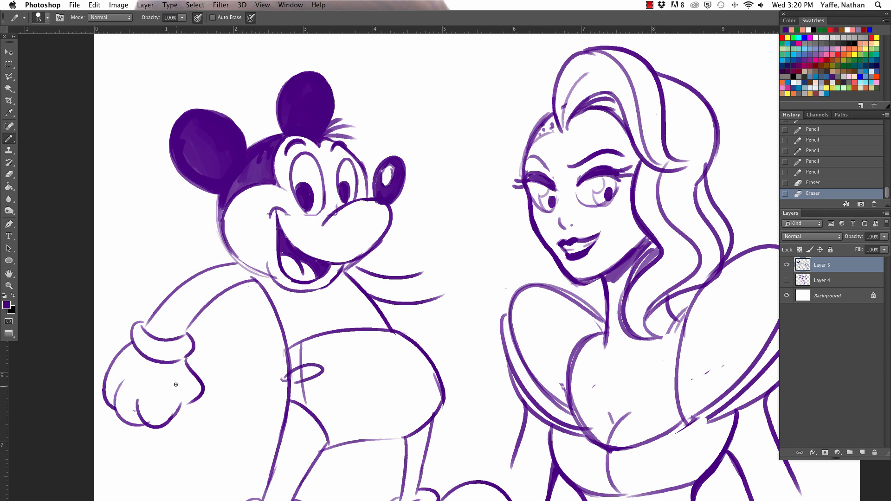
mouse_move(180, 383)
left_mouse_down()
mouse_move(166, 407)
mouse_move(199, 397)
mouse_move(178, 395)
left_mouse_up()
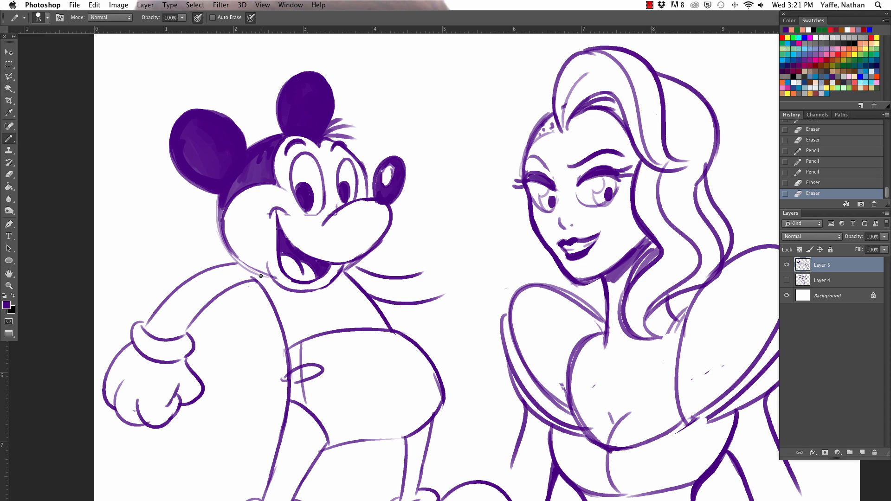
mouse_move(147, 376)
left_mouse_down()
mouse_move(144, 384)
mouse_move(125, 374)
left_mouse_up()
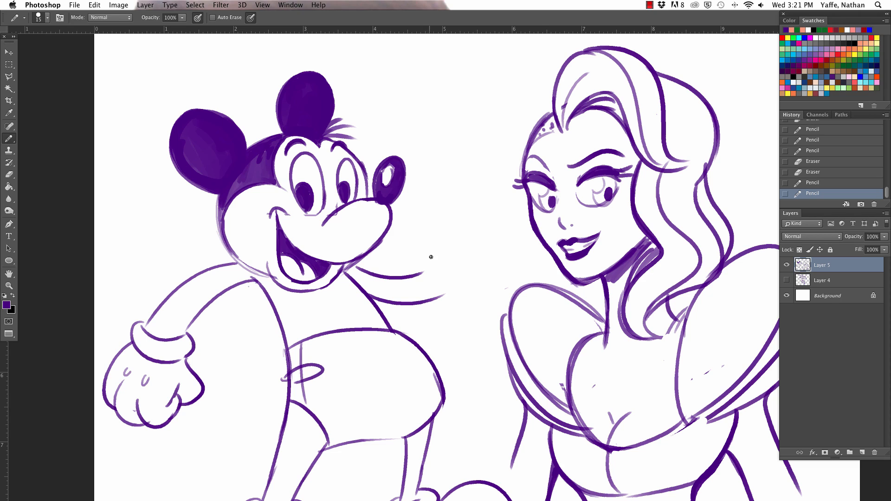
- Draw a glove cuff on the front wrist and a gloved hand giving a thumbs-up with curled fingers
mouse_move(424, 268)
left_mouse_down()
mouse_move(453, 292)
mouse_move(431, 274)
mouse_move(444, 296)
left_mouse_up()
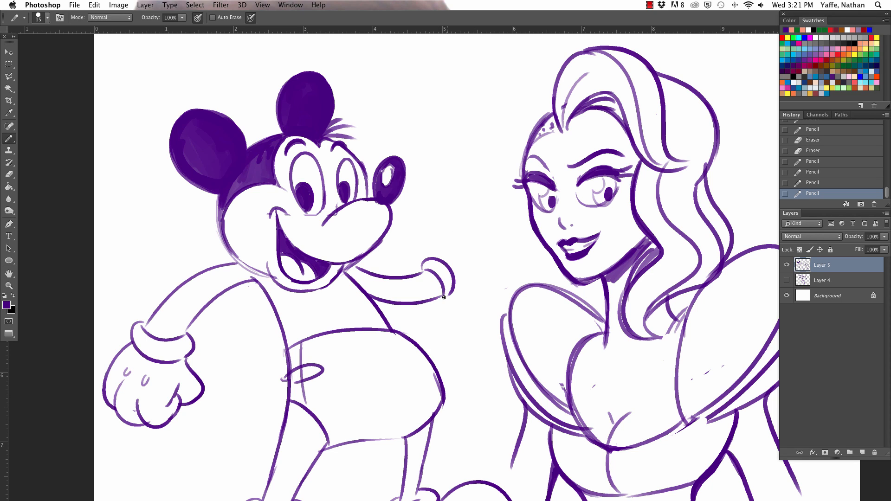
mouse_move(427, 259)
left_mouse_down()
mouse_move(436, 192)
mouse_move(461, 221)
mouse_move(460, 260)
mouse_move(482, 275)
mouse_move(500, 268)
mouse_move(473, 218)
mouse_move(464, 249)
mouse_move(484, 263)
left_mouse_up()
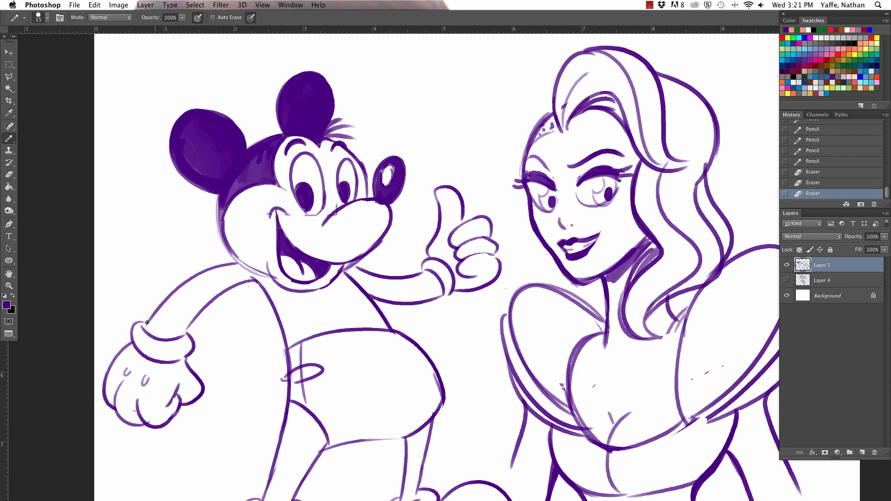
- Touch up the arm outlines where they meet both glove cuffs and the mouse's chin
mouse_move(147, 322)
left_mouse_down()
mouse_move(154, 314)
mouse_move(196, 320)
left_mouse_up()
left_click_drag(430, 298, 442, 295)
mouse_move(423, 264)
left_mouse_down()
mouse_move(454, 291)
mouse_move(446, 275)
mouse_move(449, 283)
left_mouse_up()
mouse_move(348, 269)
left_mouse_down()
mouse_move(369, 256)
mouse_move(349, 268)
mouse_move(372, 274)
left_mouse_up()
key("super+z")
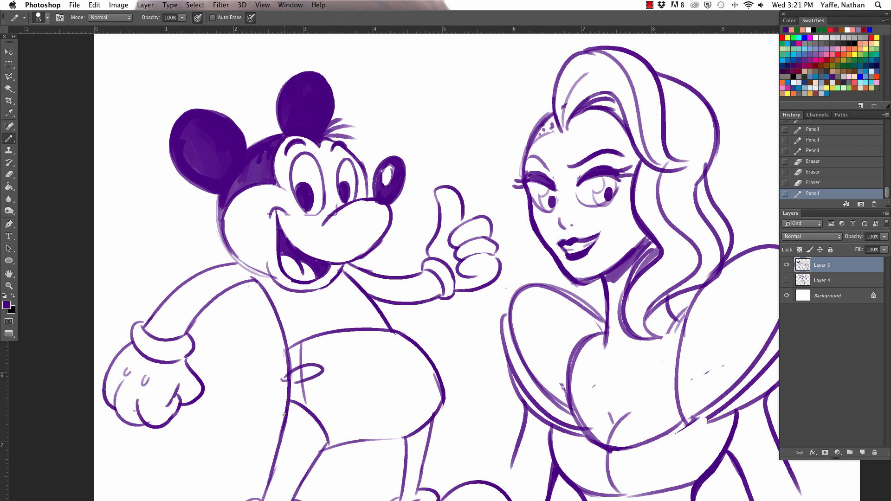
- Draw a thick tail curling up into a spiral behind the shorts with the pencil at size 30
mouse_move(281, 421)
left_mouse_down()
mouse_move(268, 428)
mouse_move(220, 335)
mouse_move(231, 354)
mouse_move(222, 357)
mouse_move(235, 333)
mouse_move(246, 341)
mouse_move(229, 332)
mouse_move(246, 350)
mouse_move(247, 409)
mouse_move(284, 416)
left_mouse_up()
key("super+z")
key("bracketright")
key("bracketright")
key("bracketright")
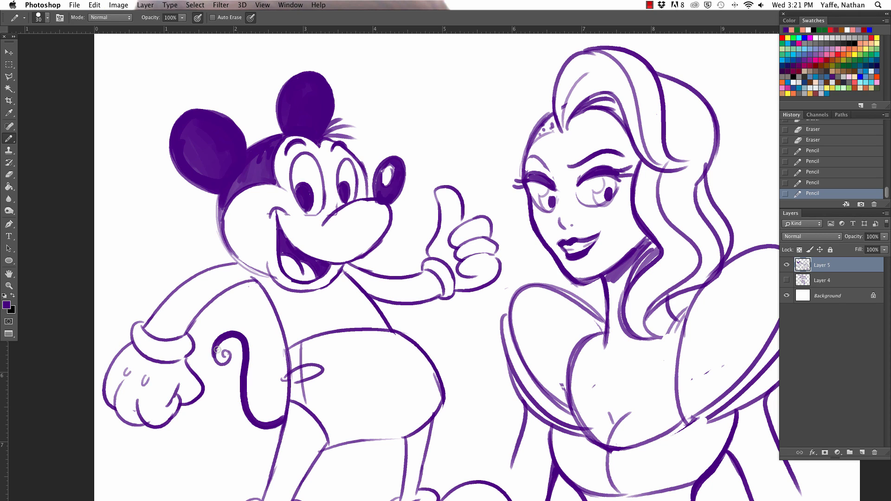
- Fill both arms and the upper body of the mouse with solid purple using the pencil at size 80
key("bracketright")
key("bracketright")
key("bracketright")
key("bracketright")
key("bracketright")
key("bracketright")
key("bracketright")
mouse_move(169, 334)
left_mouse_down()
mouse_move(151, 326)
mouse_move(180, 328)
mouse_move(185, 291)
mouse_move(183, 323)
mouse_move(230, 273)
mouse_move(221, 287)
mouse_move(245, 274)
mouse_move(272, 290)
mouse_move(266, 282)
mouse_move(294, 339)
mouse_move(283, 295)
mouse_move(296, 305)
mouse_move(299, 331)
mouse_move(295, 304)
mouse_move(303, 319)
mouse_move(294, 309)
mouse_move(343, 283)
mouse_move(333, 309)
mouse_move(341, 283)
mouse_move(290, 341)
mouse_move(346, 323)
mouse_move(336, 316)
mouse_move(347, 286)
mouse_move(378, 323)
mouse_move(351, 323)
mouse_move(385, 326)
mouse_move(347, 271)
mouse_move(403, 291)
mouse_move(431, 278)
mouse_move(434, 289)
mouse_move(396, 302)
left_mouse_up()
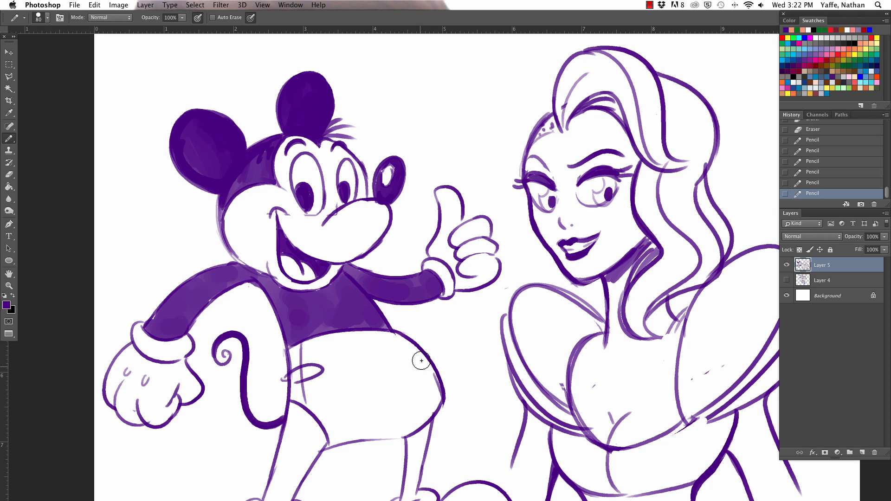
- Fill both legs with solid purple down to the ankle cuffs and erase the inner edge of the front leg to slim it
left_click_drag(397, 378, 393, 292)
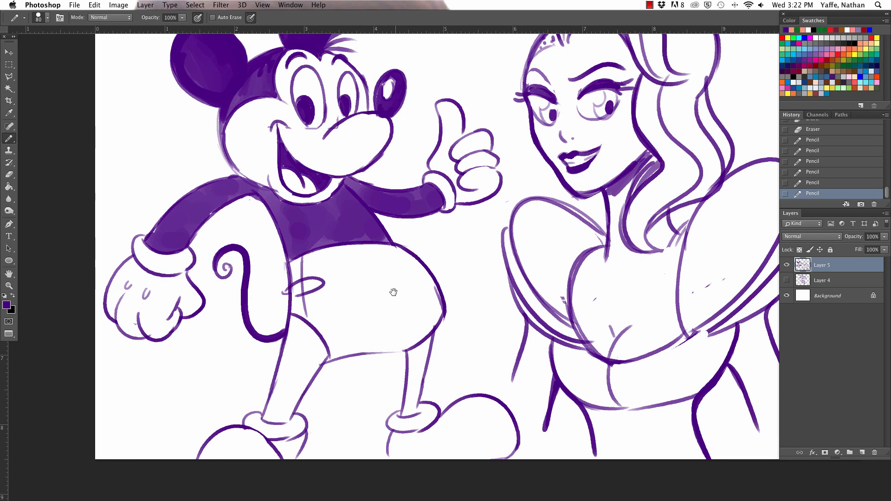
mouse_move(298, 319)
left_mouse_down()
mouse_move(267, 415)
mouse_move(281, 417)
mouse_move(303, 380)
mouse_move(290, 394)
mouse_move(301, 328)
mouse_move(313, 343)
mouse_move(308, 372)
mouse_move(327, 340)
left_mouse_up()
mouse_move(411, 351)
left_mouse_down()
mouse_move(405, 413)
mouse_move(428, 339)
mouse_move(415, 411)
left_mouse_up()
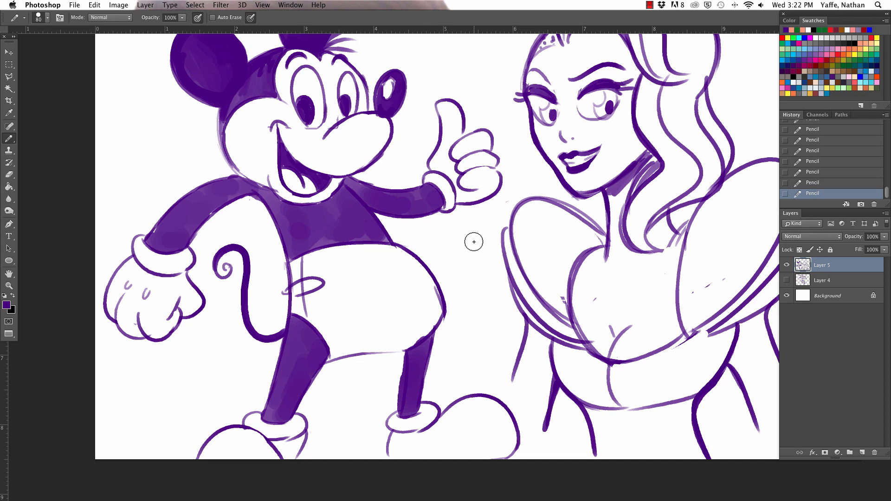
left_click_drag(398, 365, 395, 405)
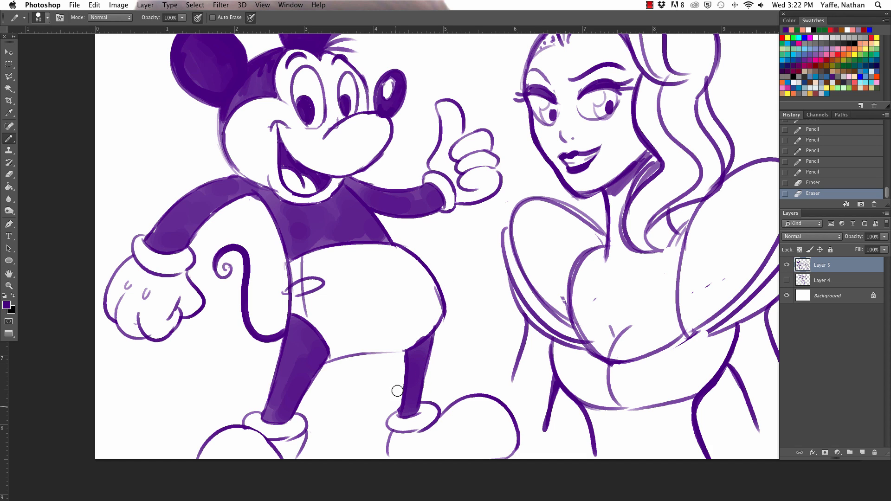
- Erase the shorts' lower edge, redraw it as a fuller curve with the pencil at size 10, and trim the front edge
mouse_move(422, 328)
left_mouse_down()
mouse_move(404, 343)
mouse_move(426, 319)
mouse_move(360, 346)
mouse_move(387, 348)
mouse_move(346, 349)
left_mouse_up()
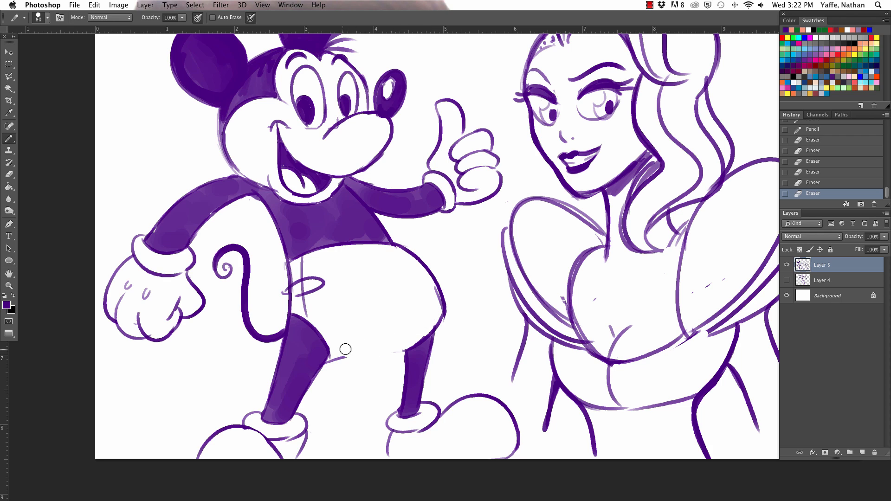
left_click_drag(399, 343, 343, 354)
key("bracketleft")
key("bracketleft")
key("bracketleft")
key("bracketleft")
key("bracketleft")
key("bracketleft")
key("bracketleft")
key("bracketleft")
key("bracketleft")
key("bracketleft")
mouse_move(328, 360)
left_mouse_down()
mouse_move(345, 366)
mouse_move(406, 350)
left_mouse_up()
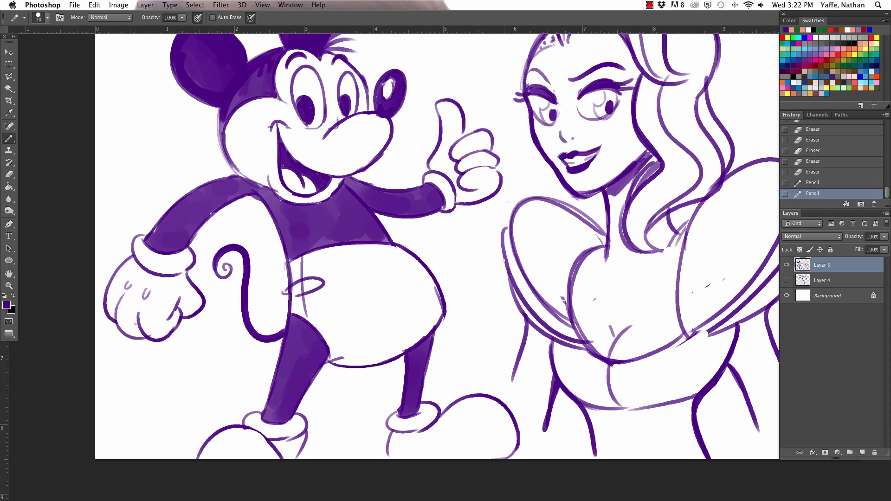
left_click_drag(335, 355, 348, 353)
left_click_drag(445, 279, 445, 325)
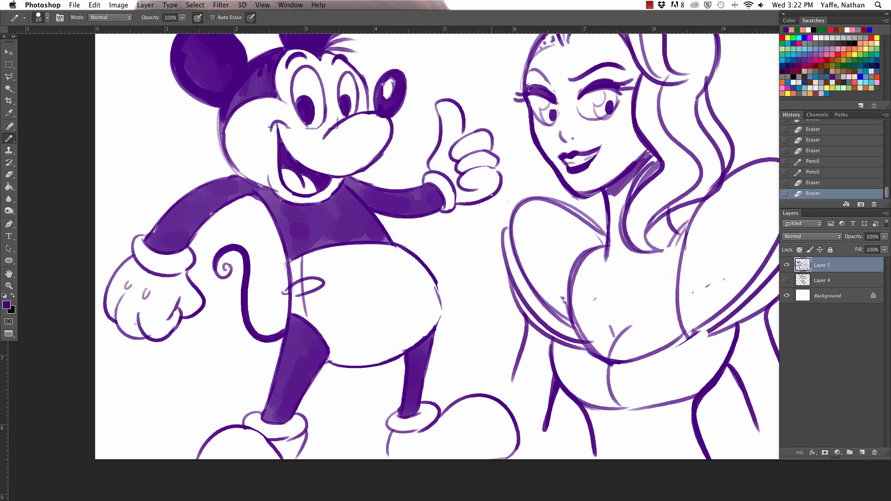
left_click_drag(437, 286, 435, 327)
- Erase small notches in the mouse's pupils and clean up the area beside the rear eye
key("super+minus")
key("super+minus")
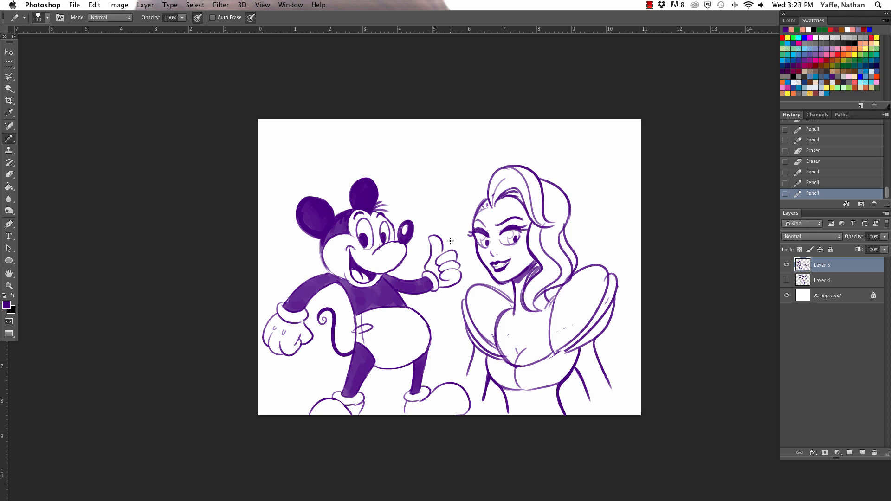
left_click_drag(367, 237, 386, 235)
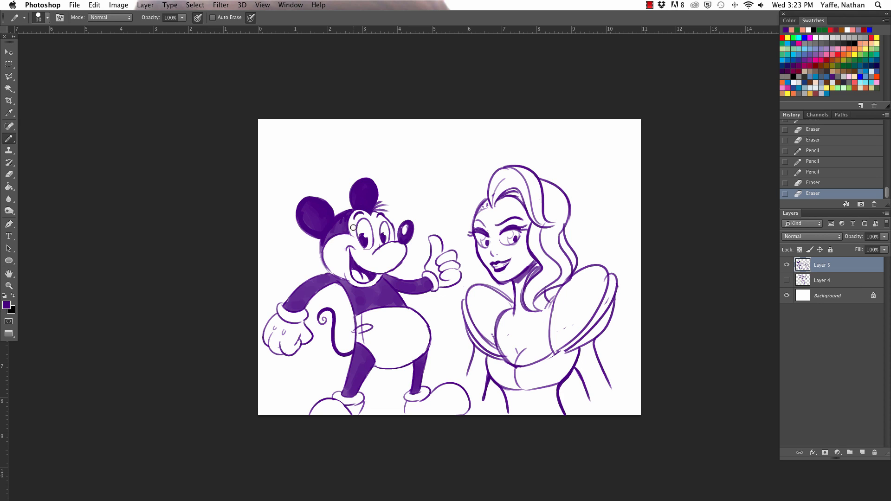
left_click_drag(353, 227, 355, 243)
- Draw two oval buttons on the front of the mouse's shorts
mouse_move(384, 326)
left_mouse_down()
mouse_move(419, 333)
mouse_move(421, 326)
left_mouse_up()
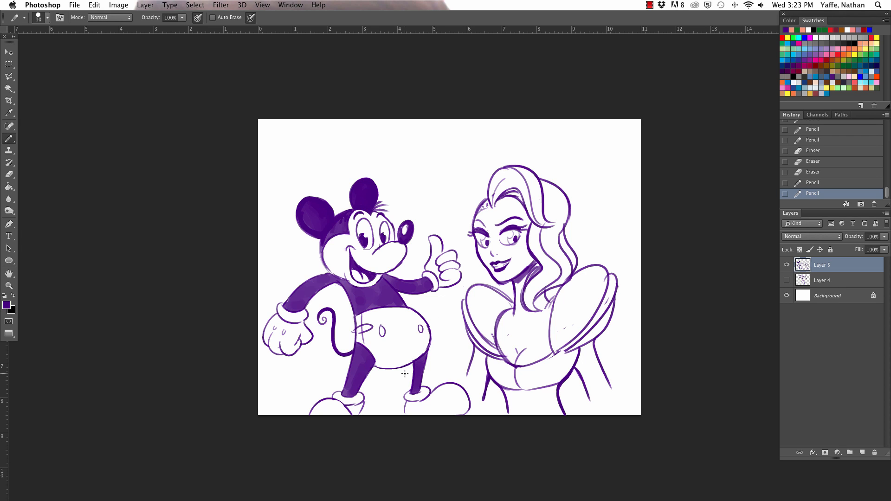